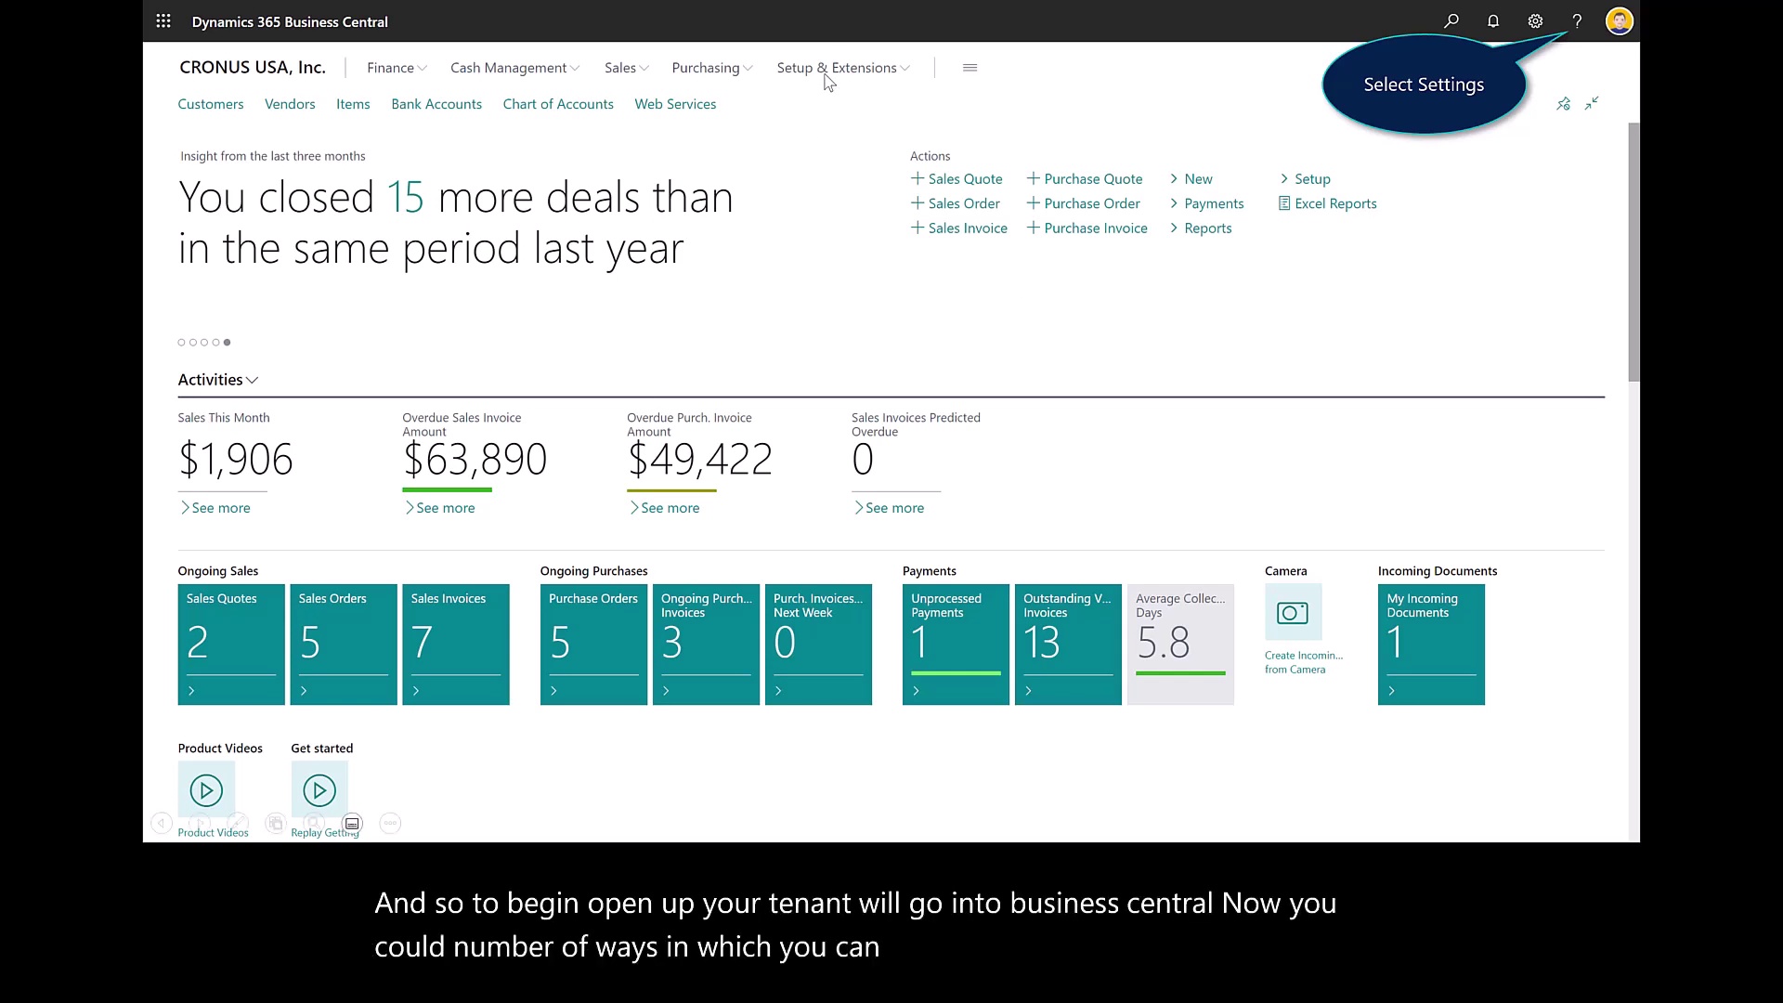
# Launch 'Set up your Business Inbox in Outlook' from Assisted Setup under 'Do more with Business Central'.
pyautogui.click(1542, 23)
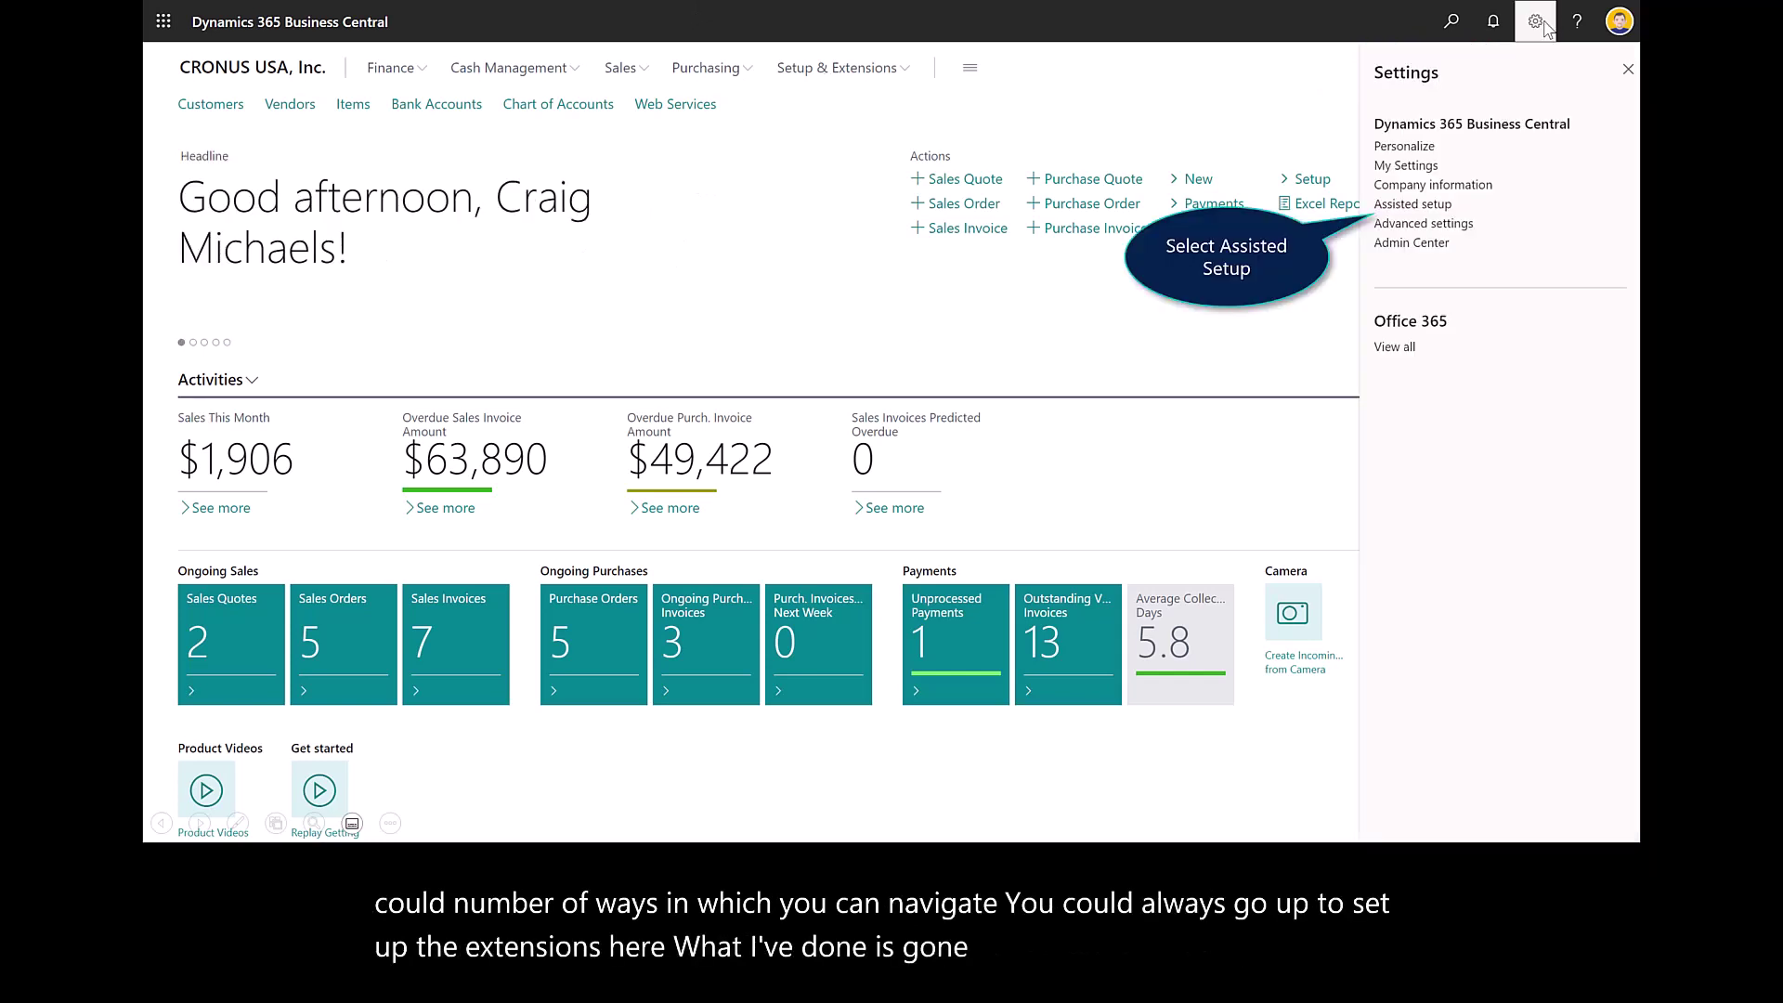
pyautogui.click(1413, 204)
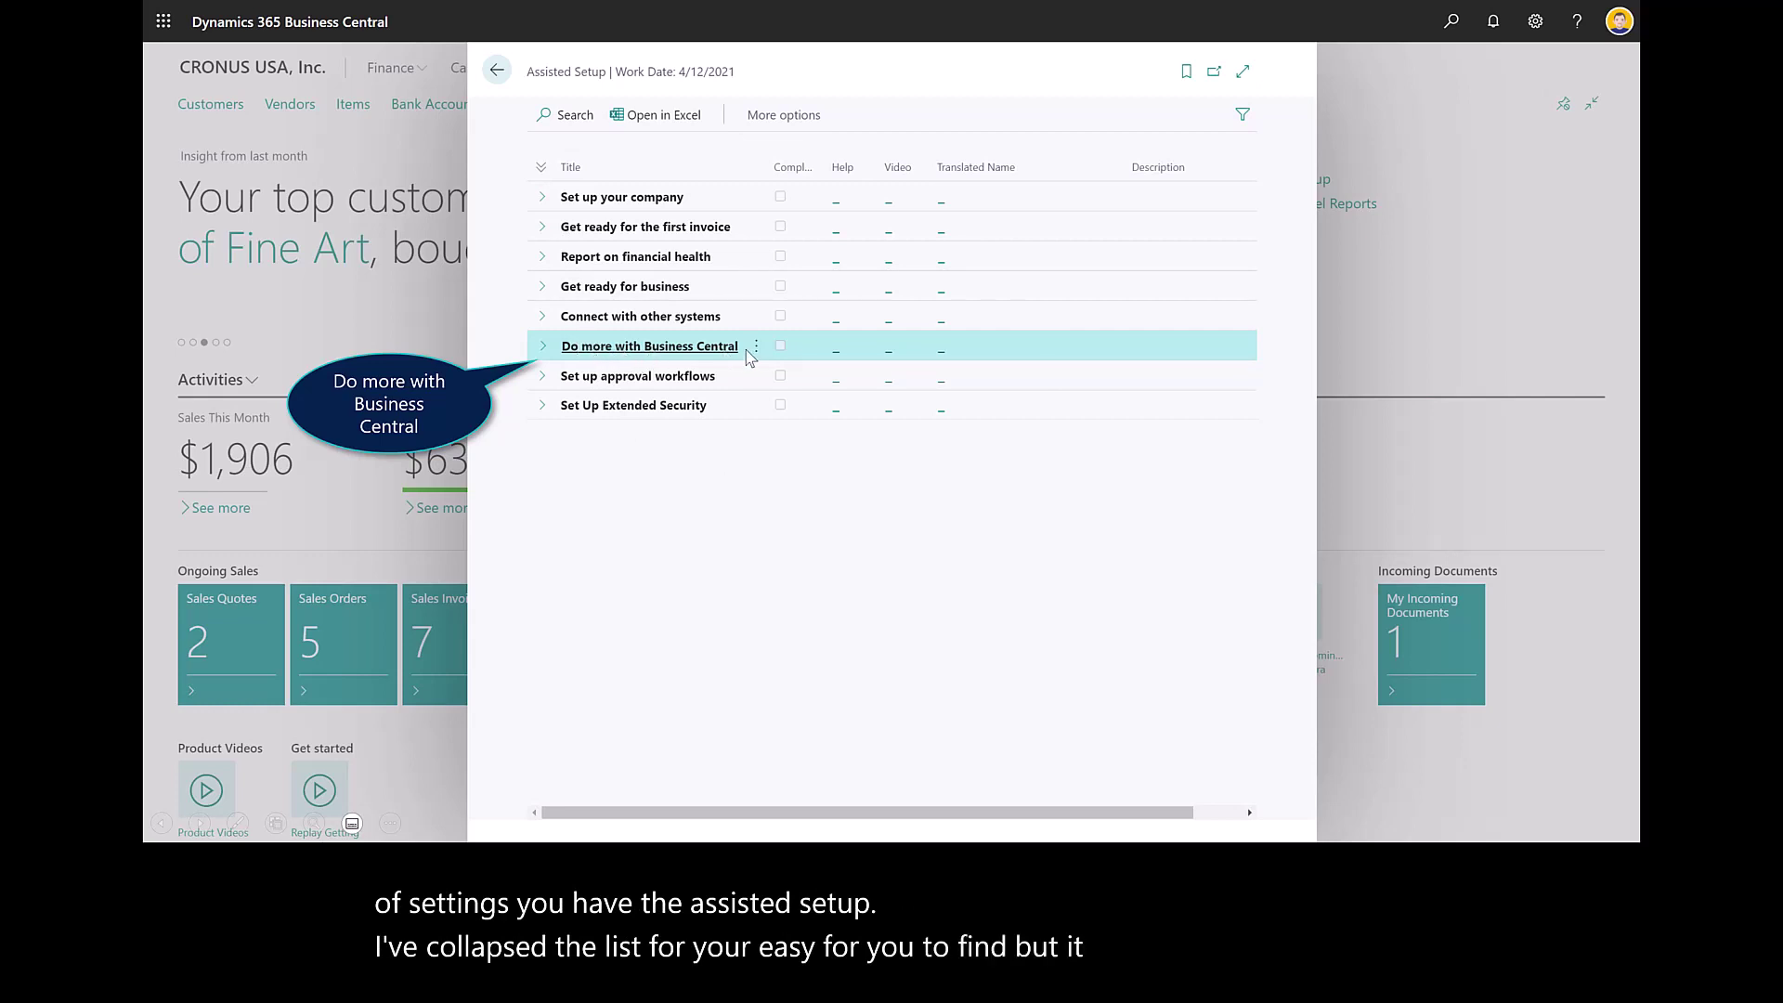
pyautogui.click(543, 347)
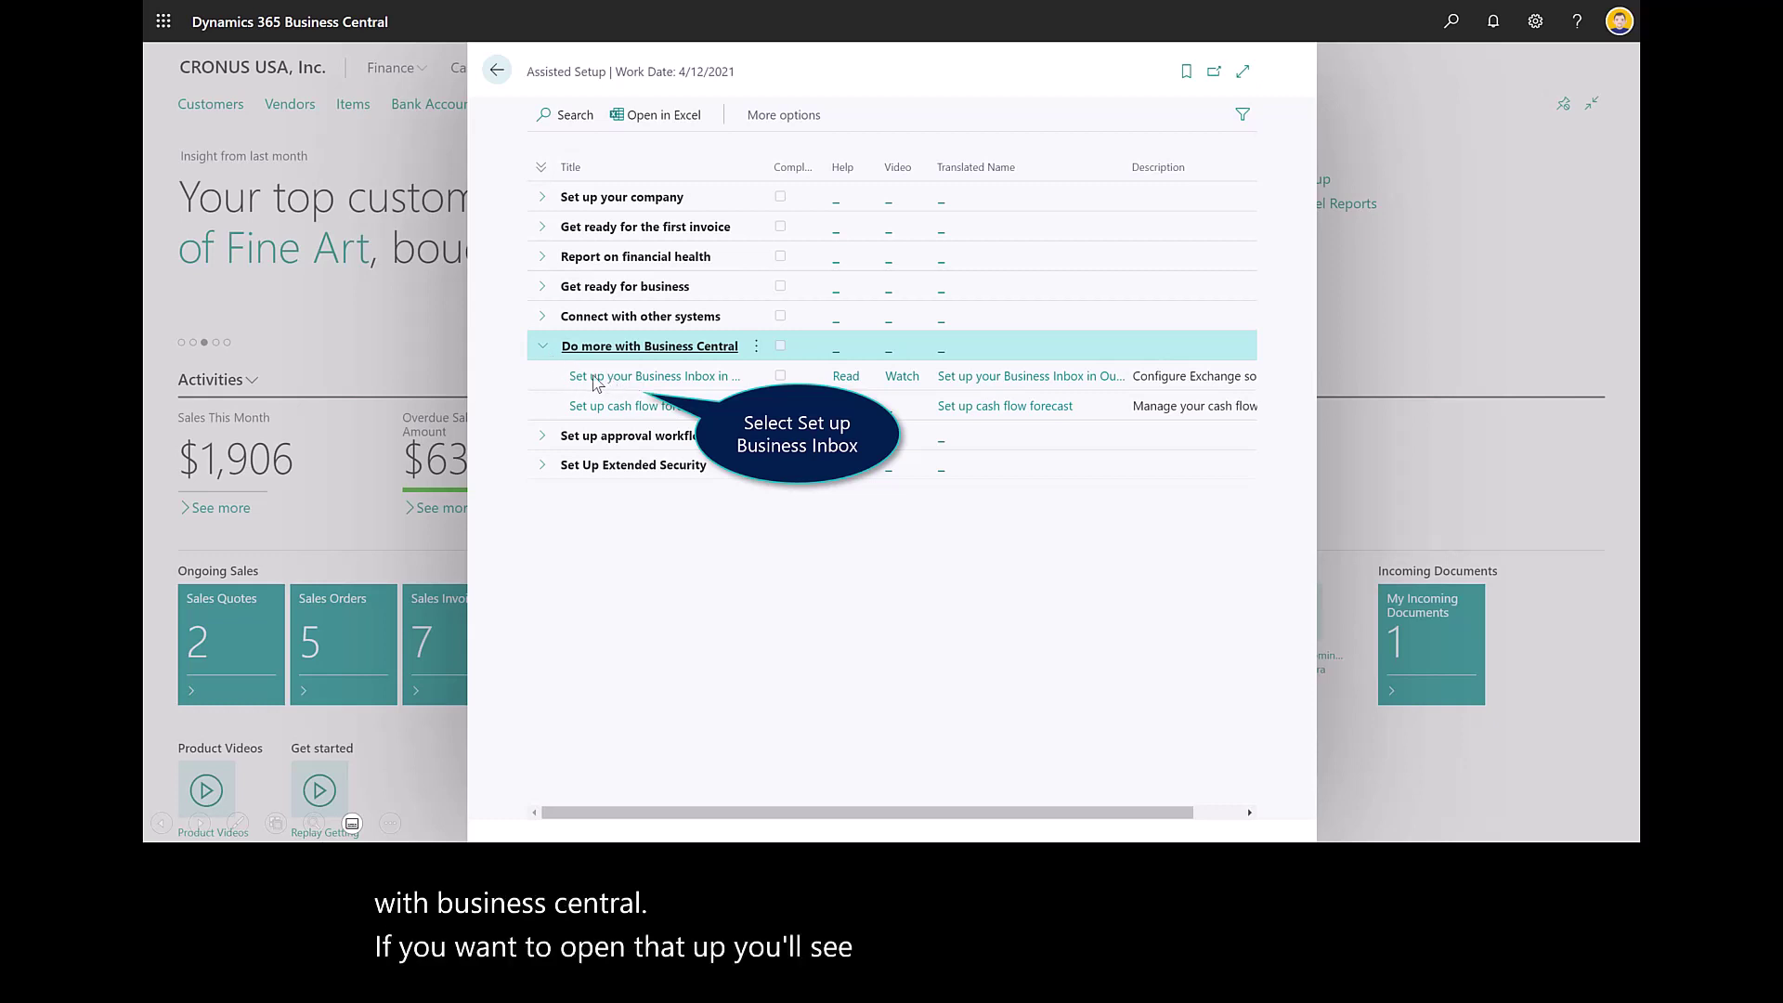
pyautogui.click(657, 376)
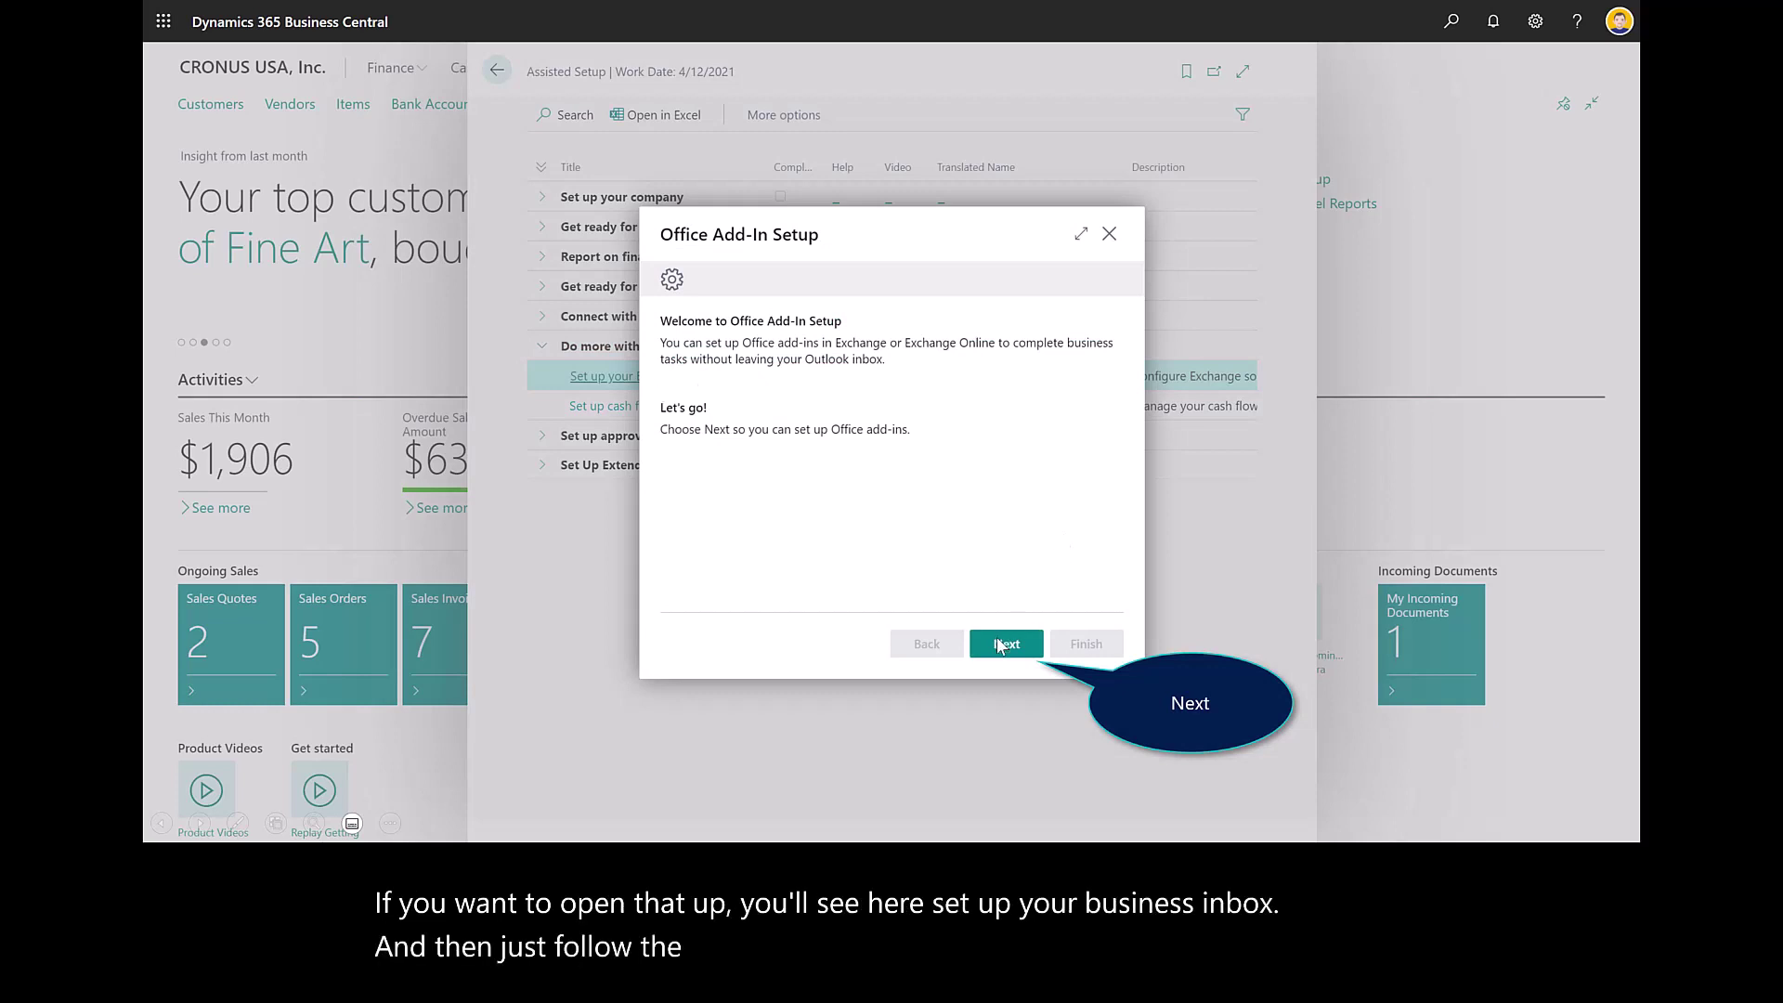
# Run the Office Add-In Setup for My Mailbox with Send sample email message on, then finish.
pyautogui.click(1000, 645)
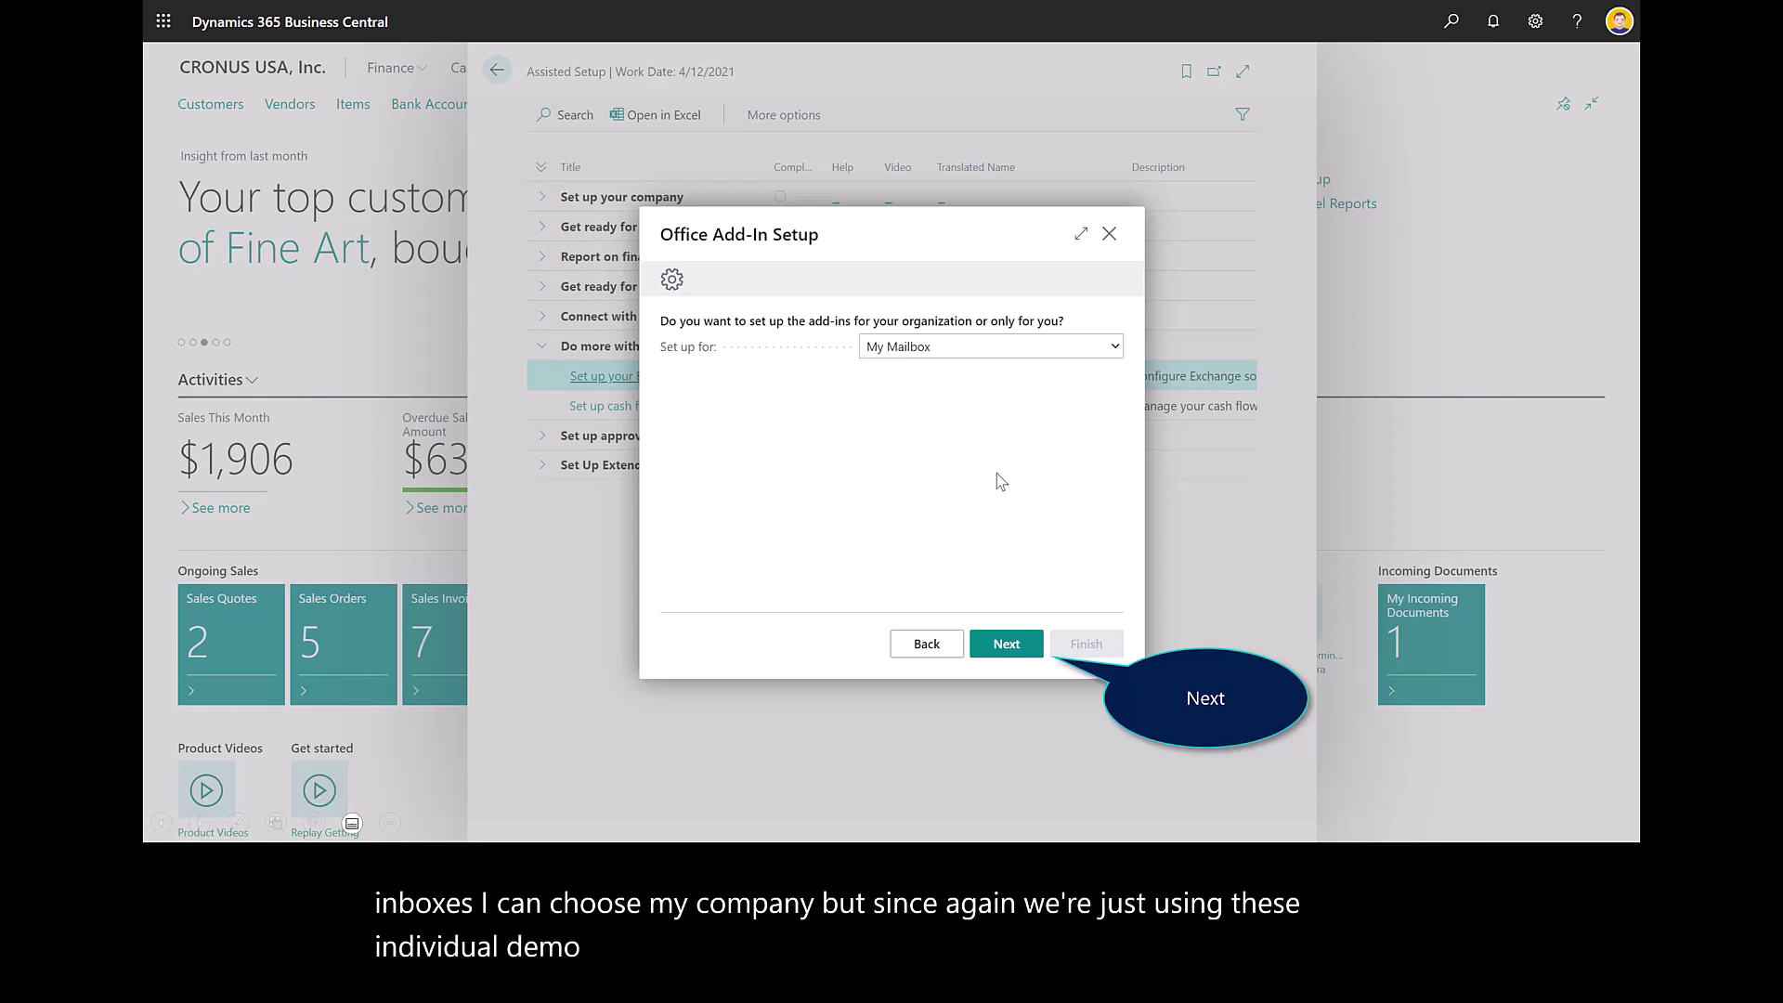
pyautogui.click(1004, 644)
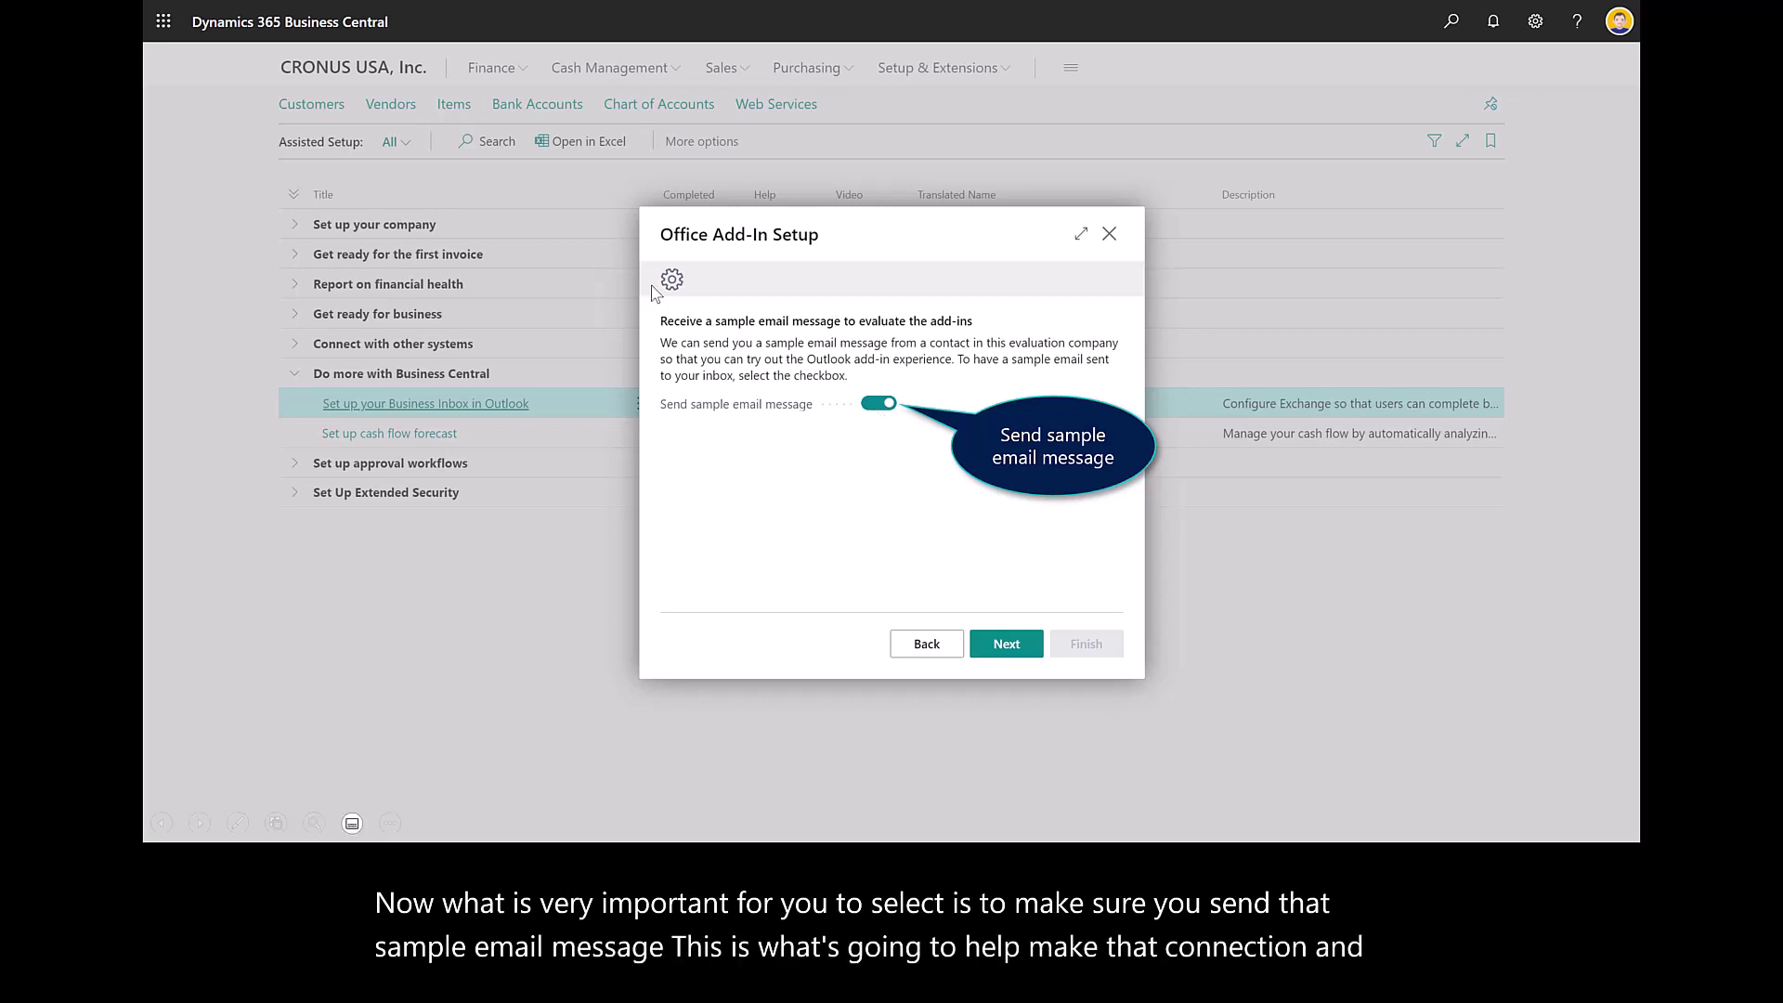
pyautogui.click(986, 647)
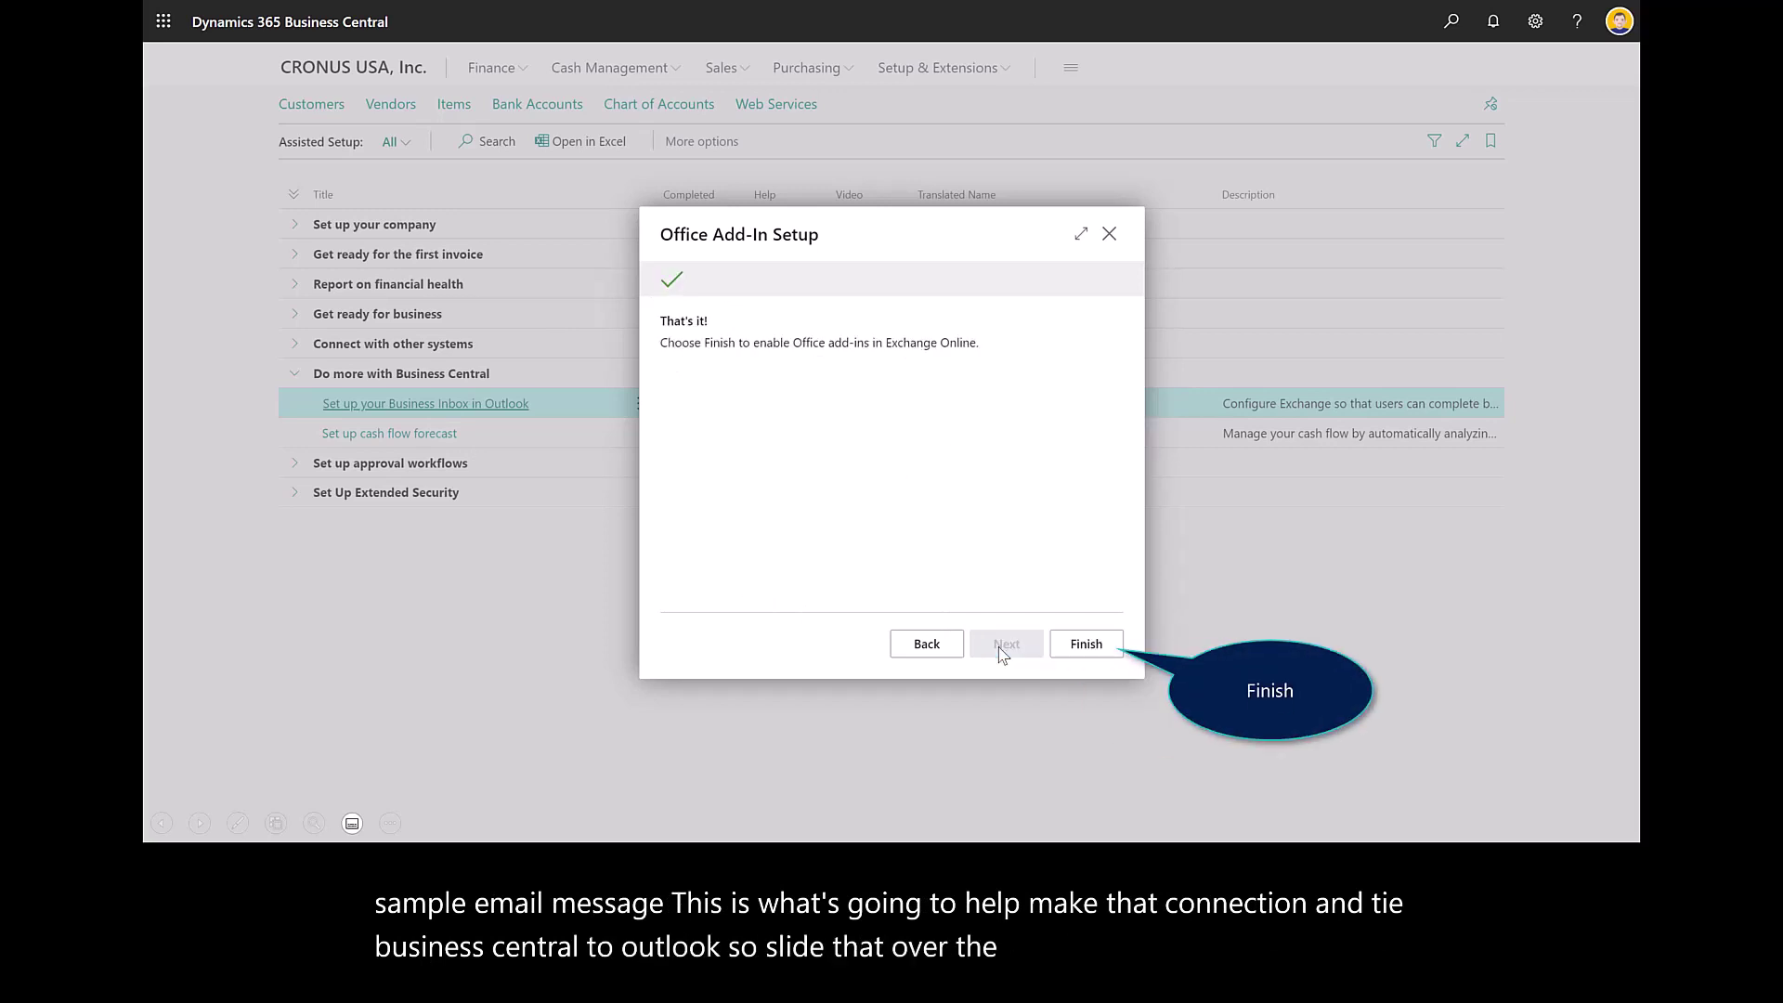
pyautogui.click(1085, 648)
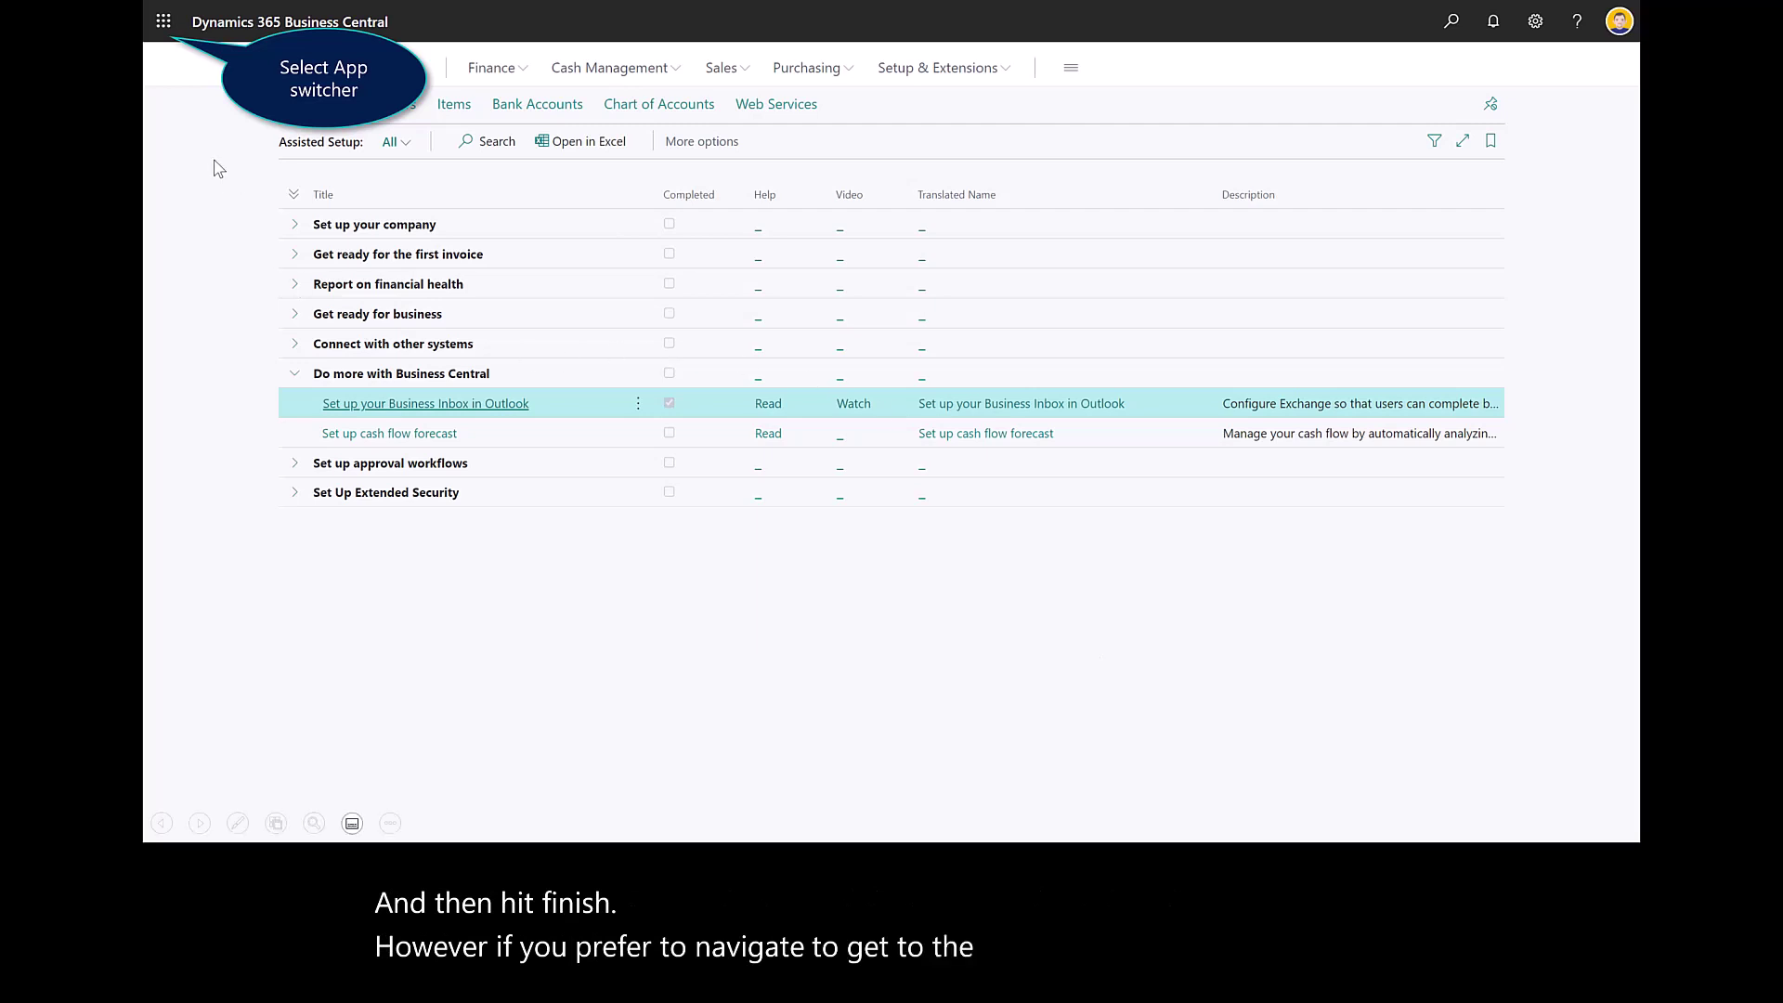
# Open Outlook from the Microsoft 365 app launcher in a new browser tab.
pyautogui.click(162, 21)
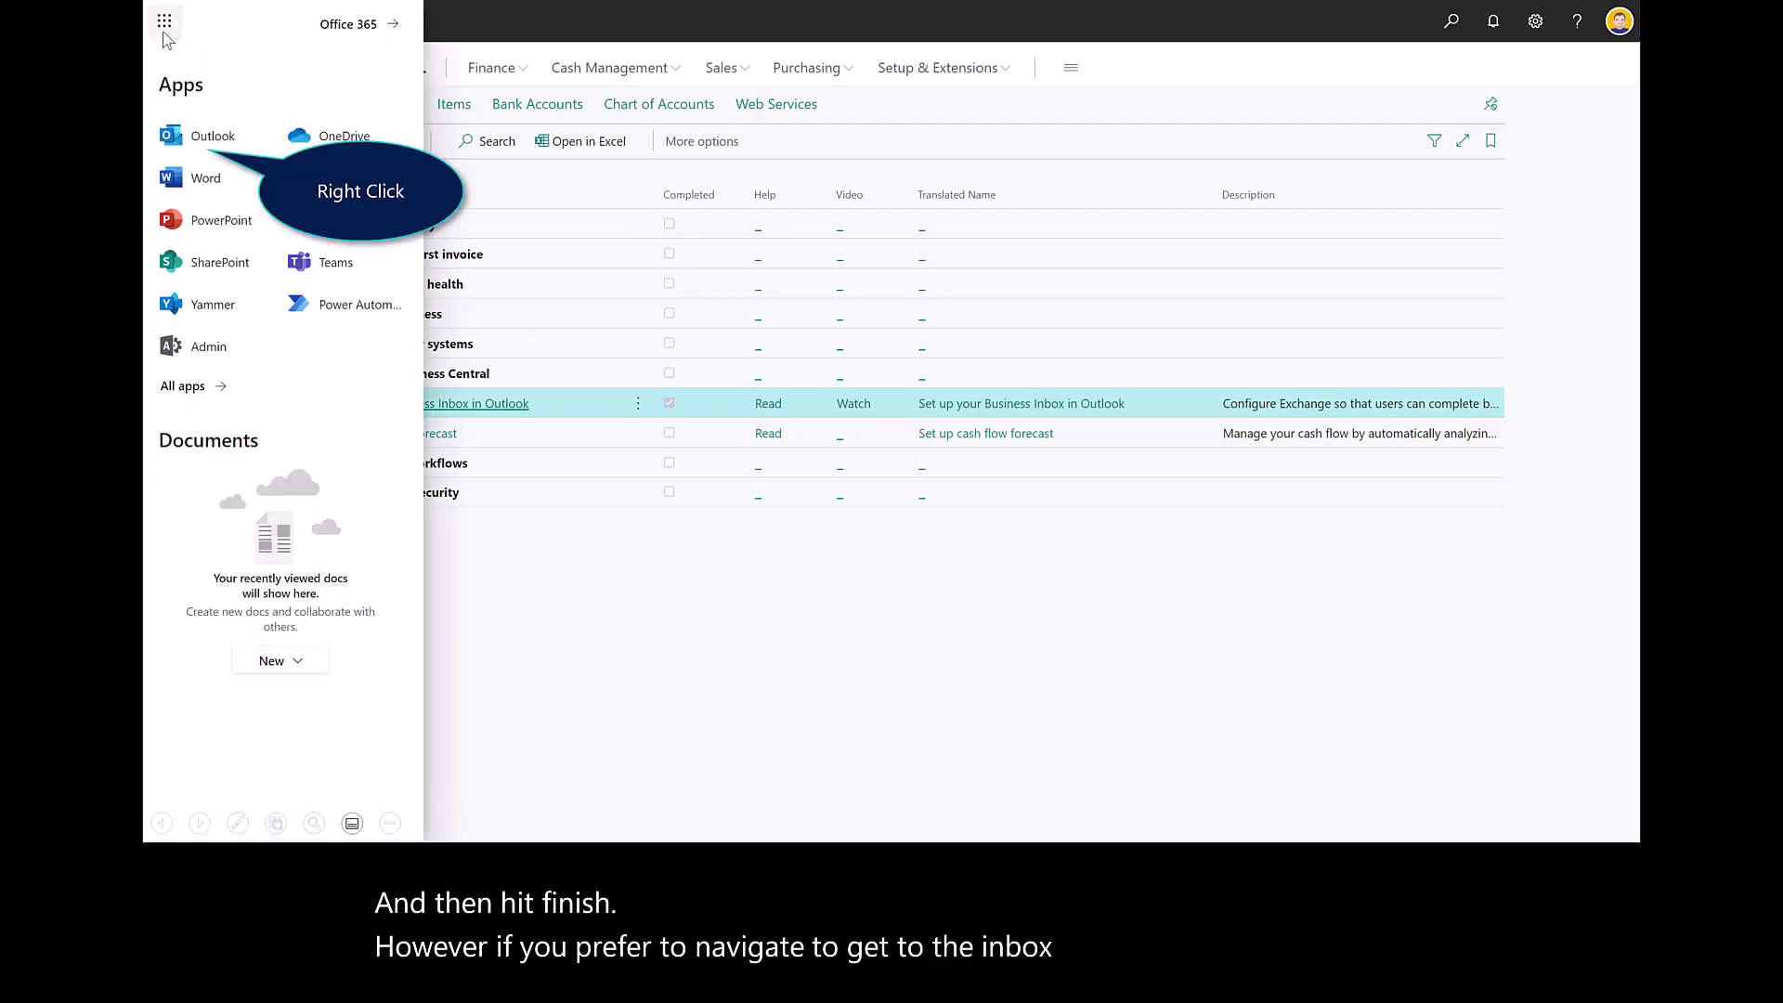
pyautogui.rightClick(206, 142)
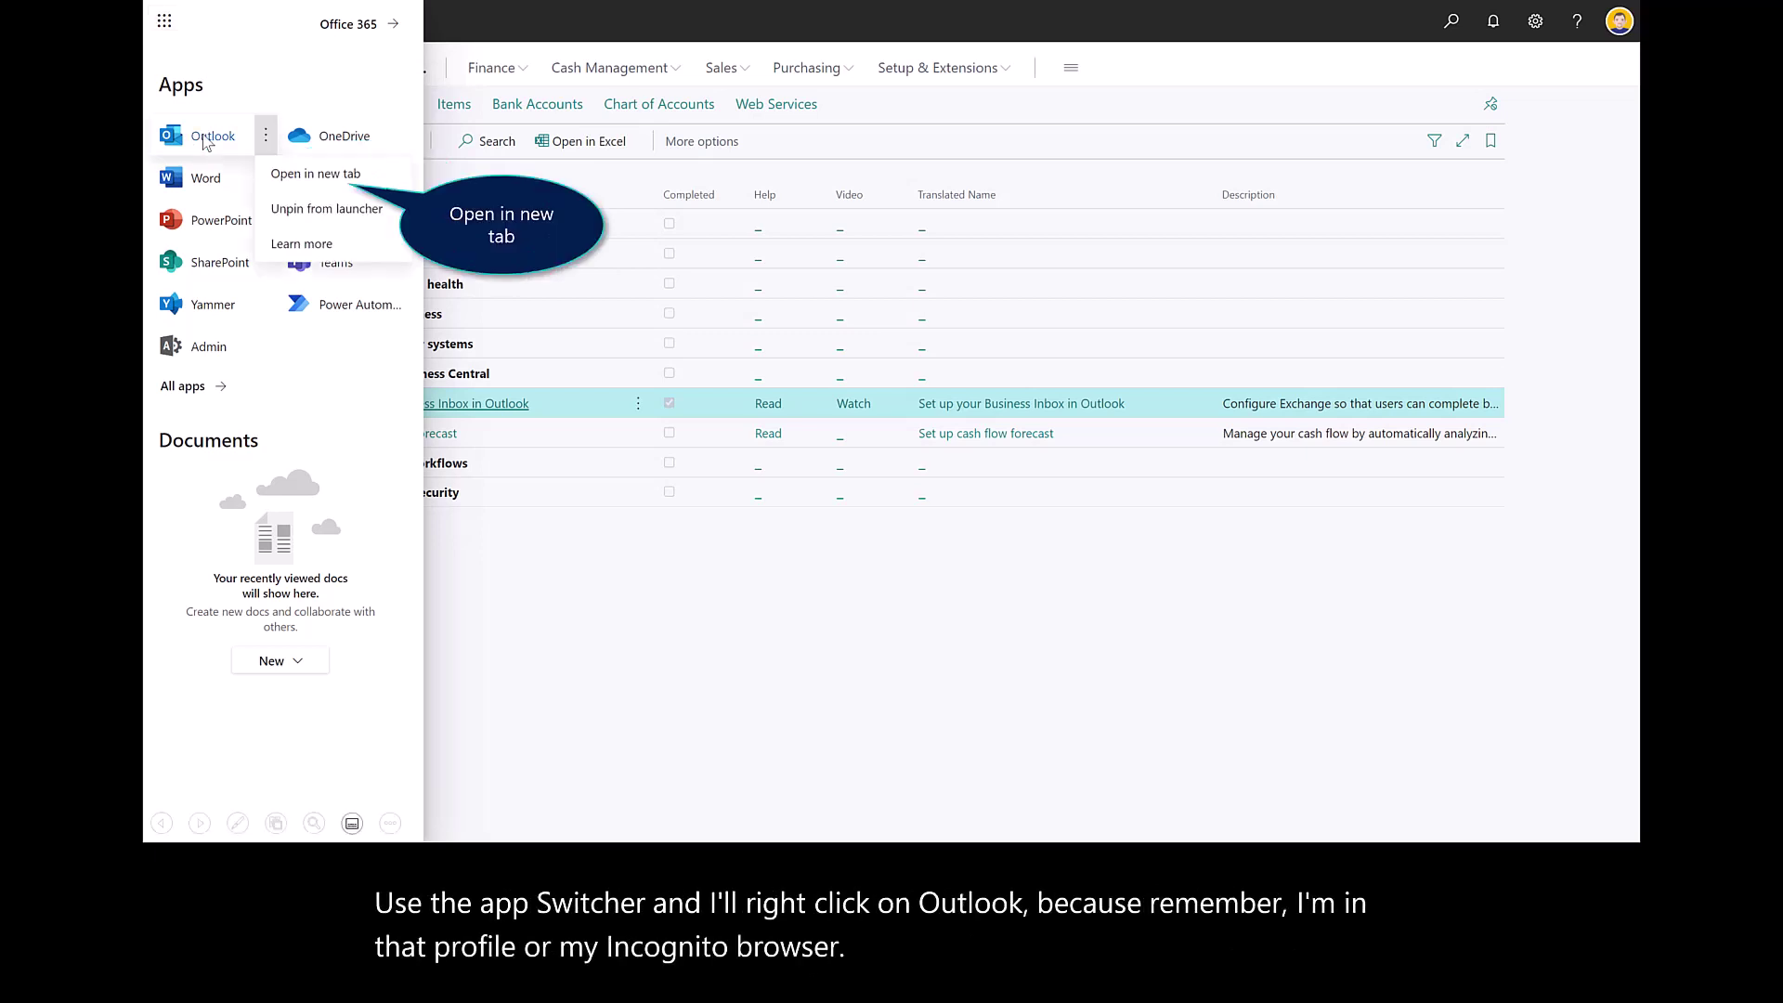
pyautogui.click(318, 185)
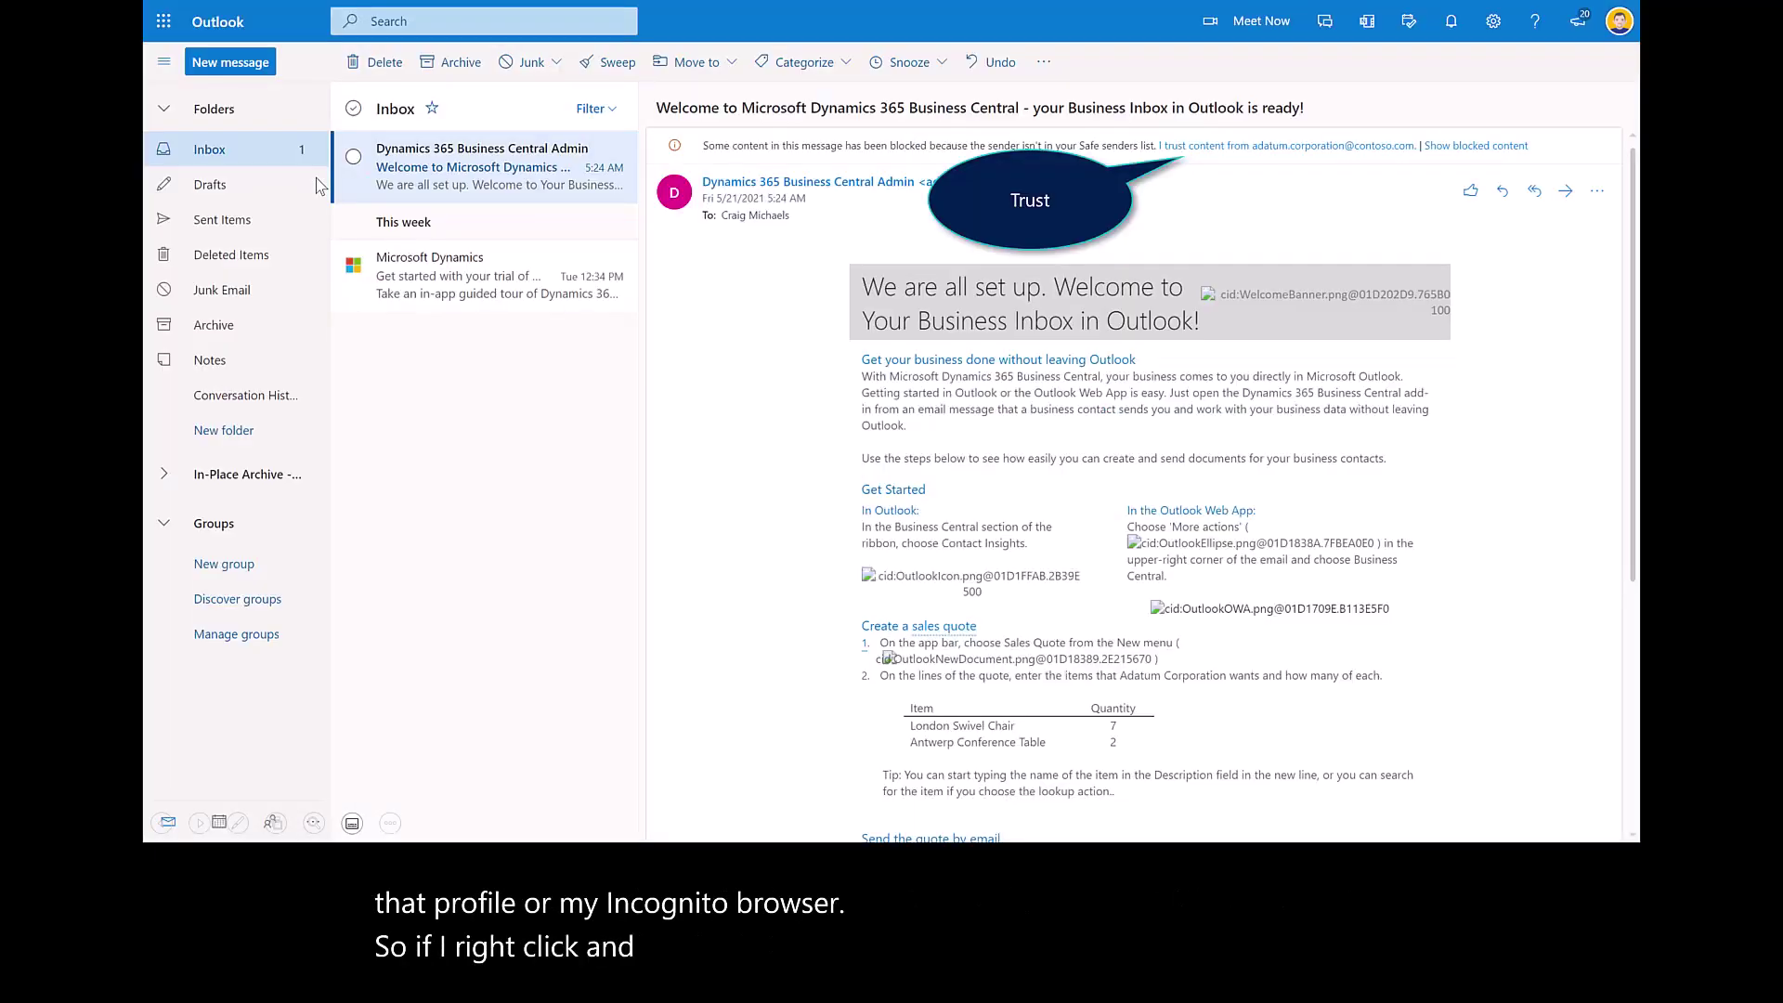
# Trust the welcome email's blocked content and open Business Central Contact Insights from the message's More actions menu.
pyautogui.click(1224, 147)
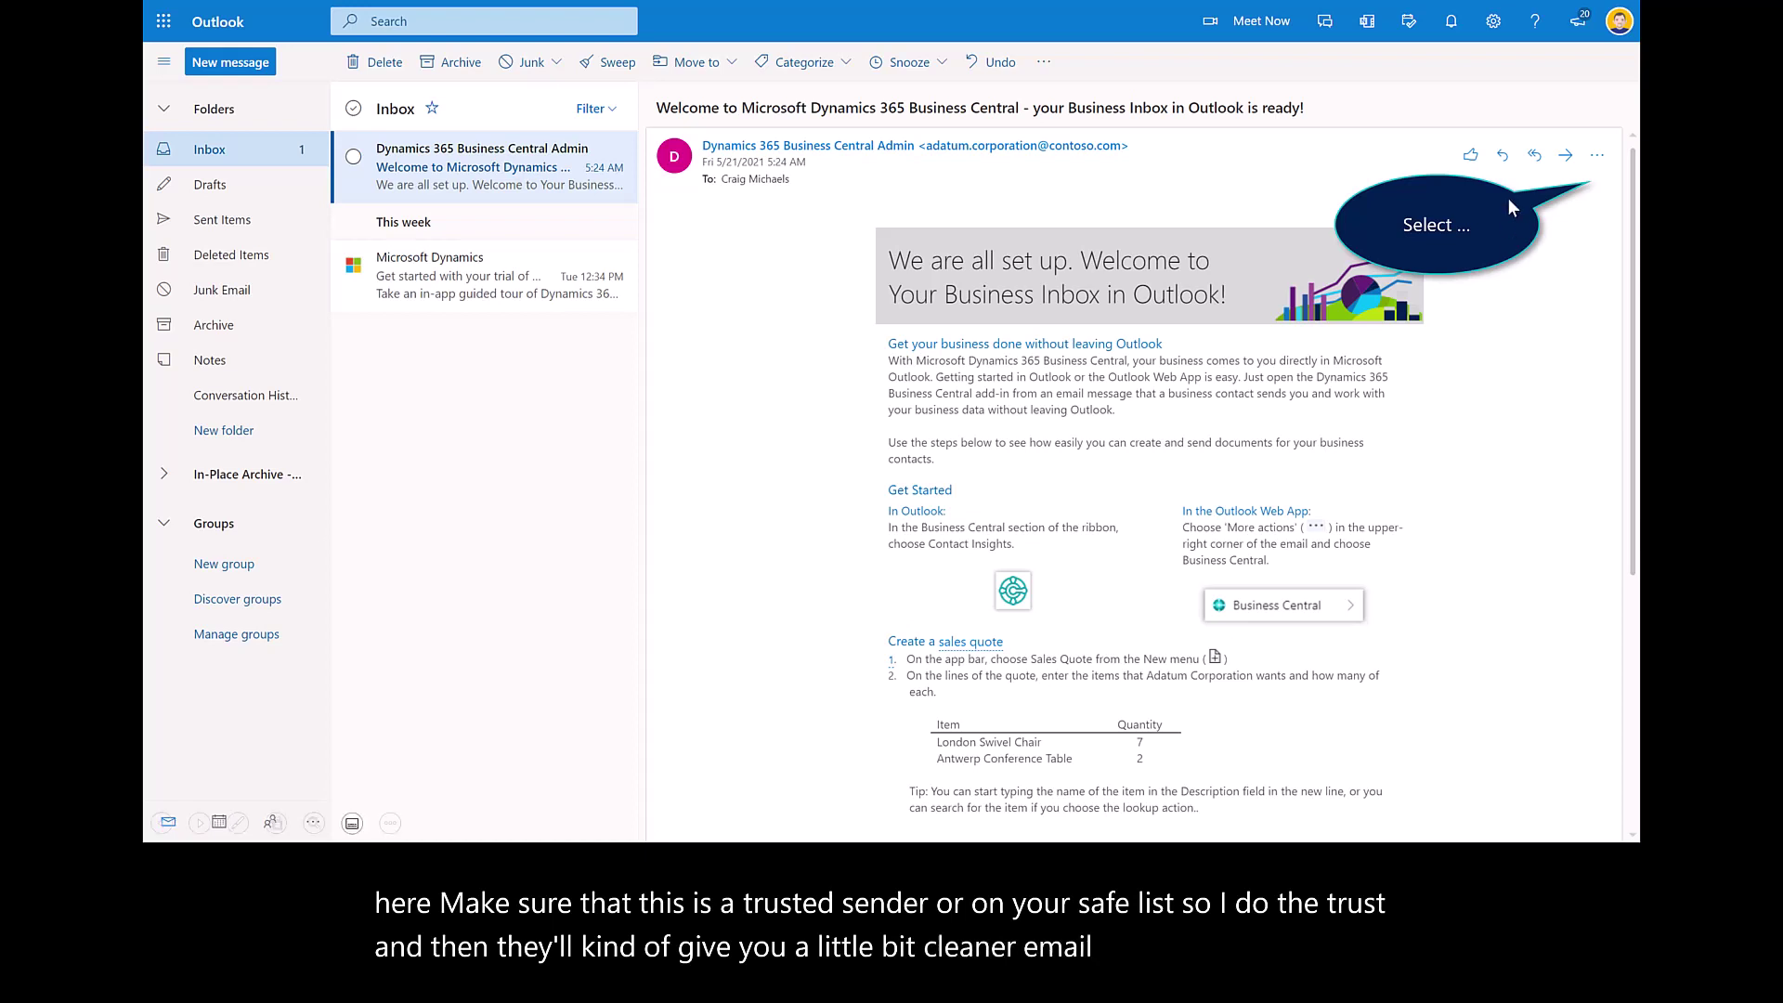
pyautogui.click(1596, 153)
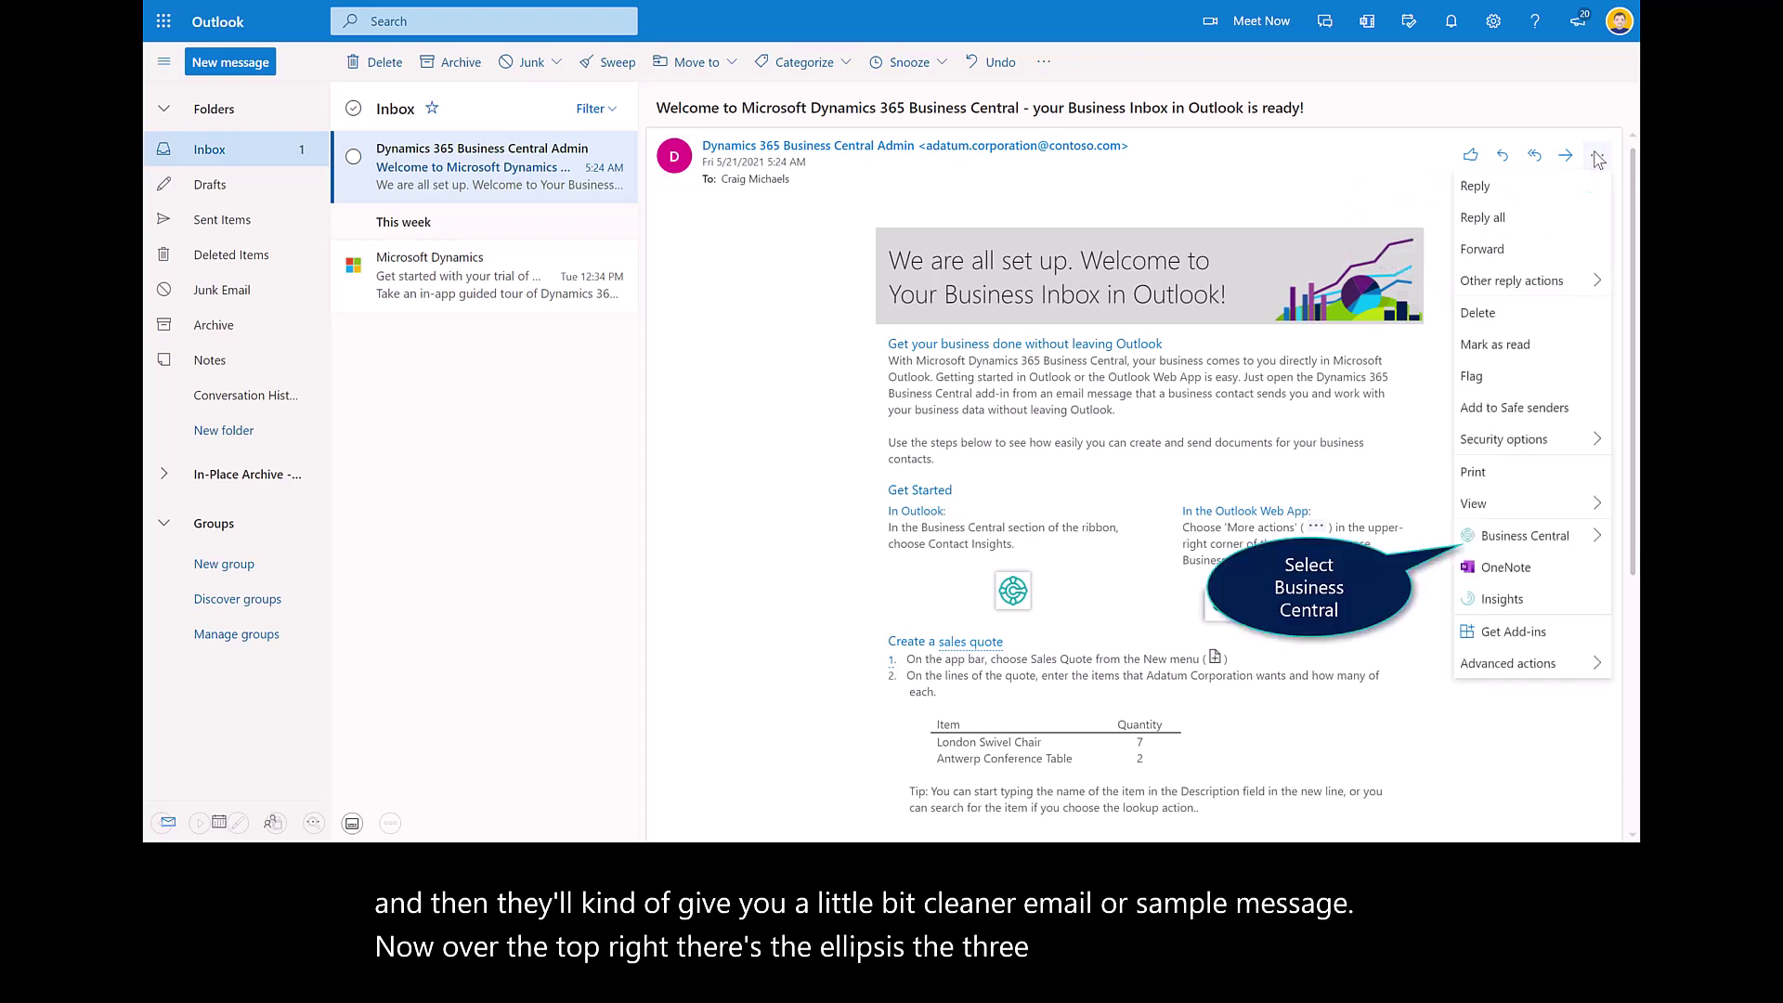
pyautogui.click(1506, 541)
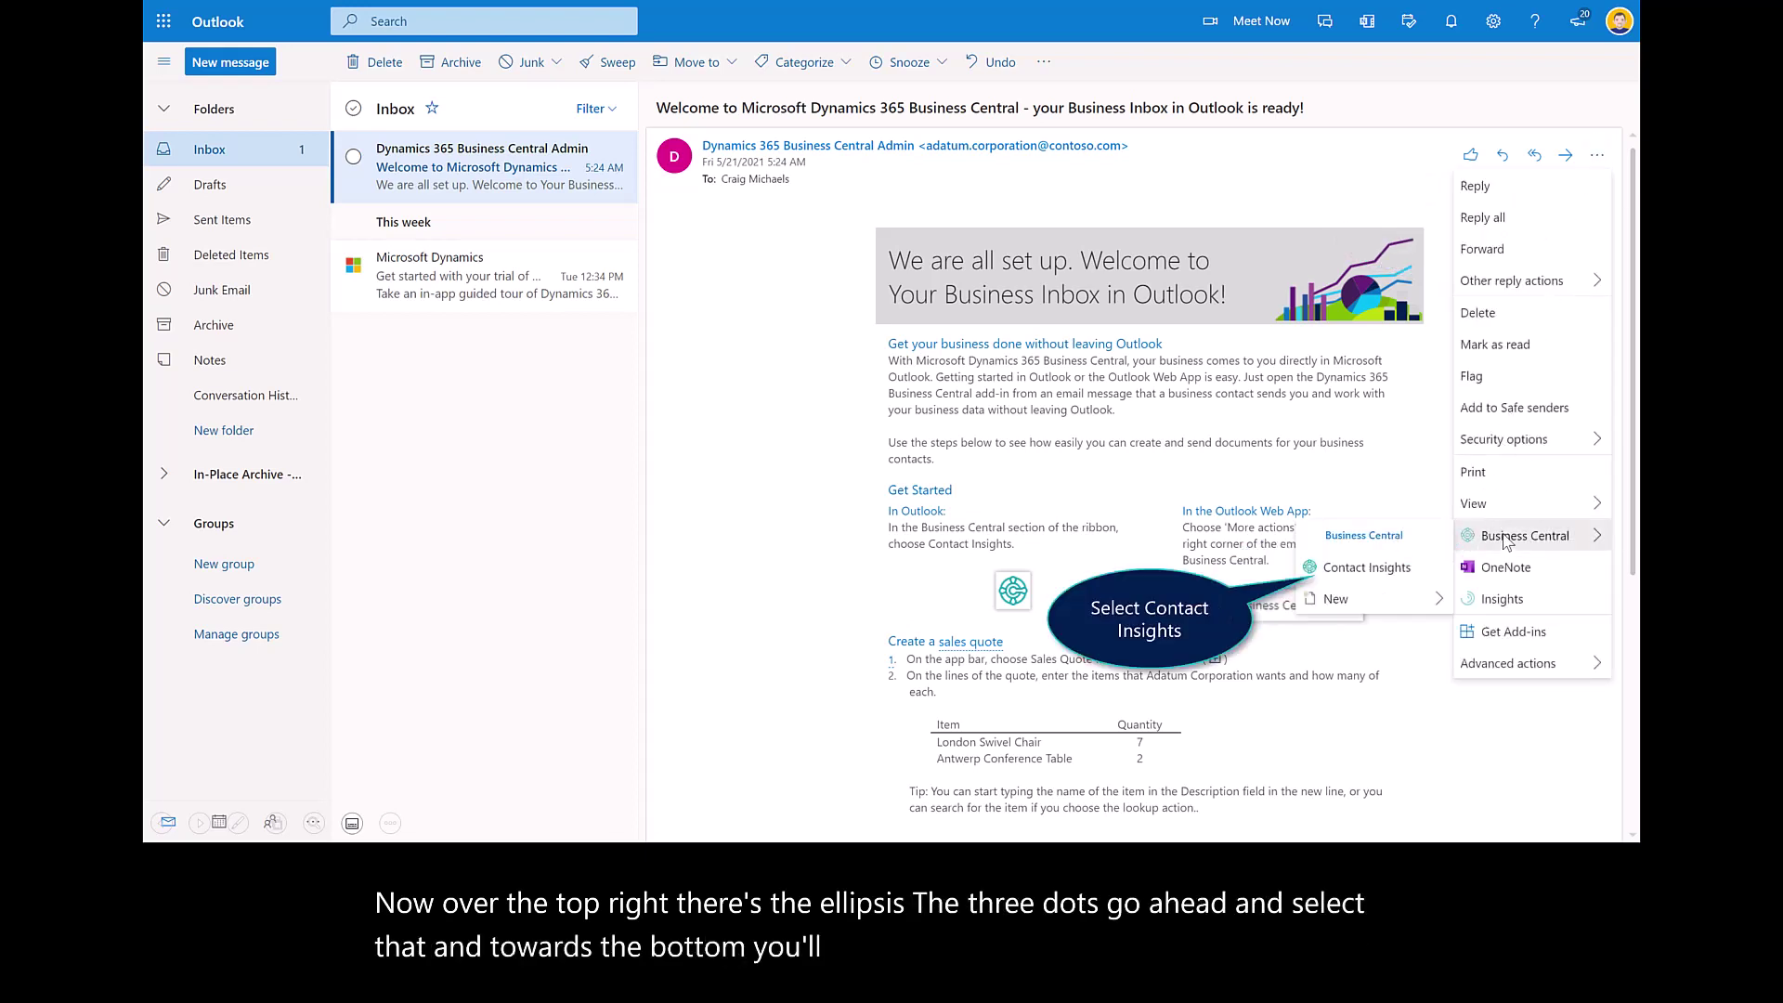
pyautogui.click(1348, 568)
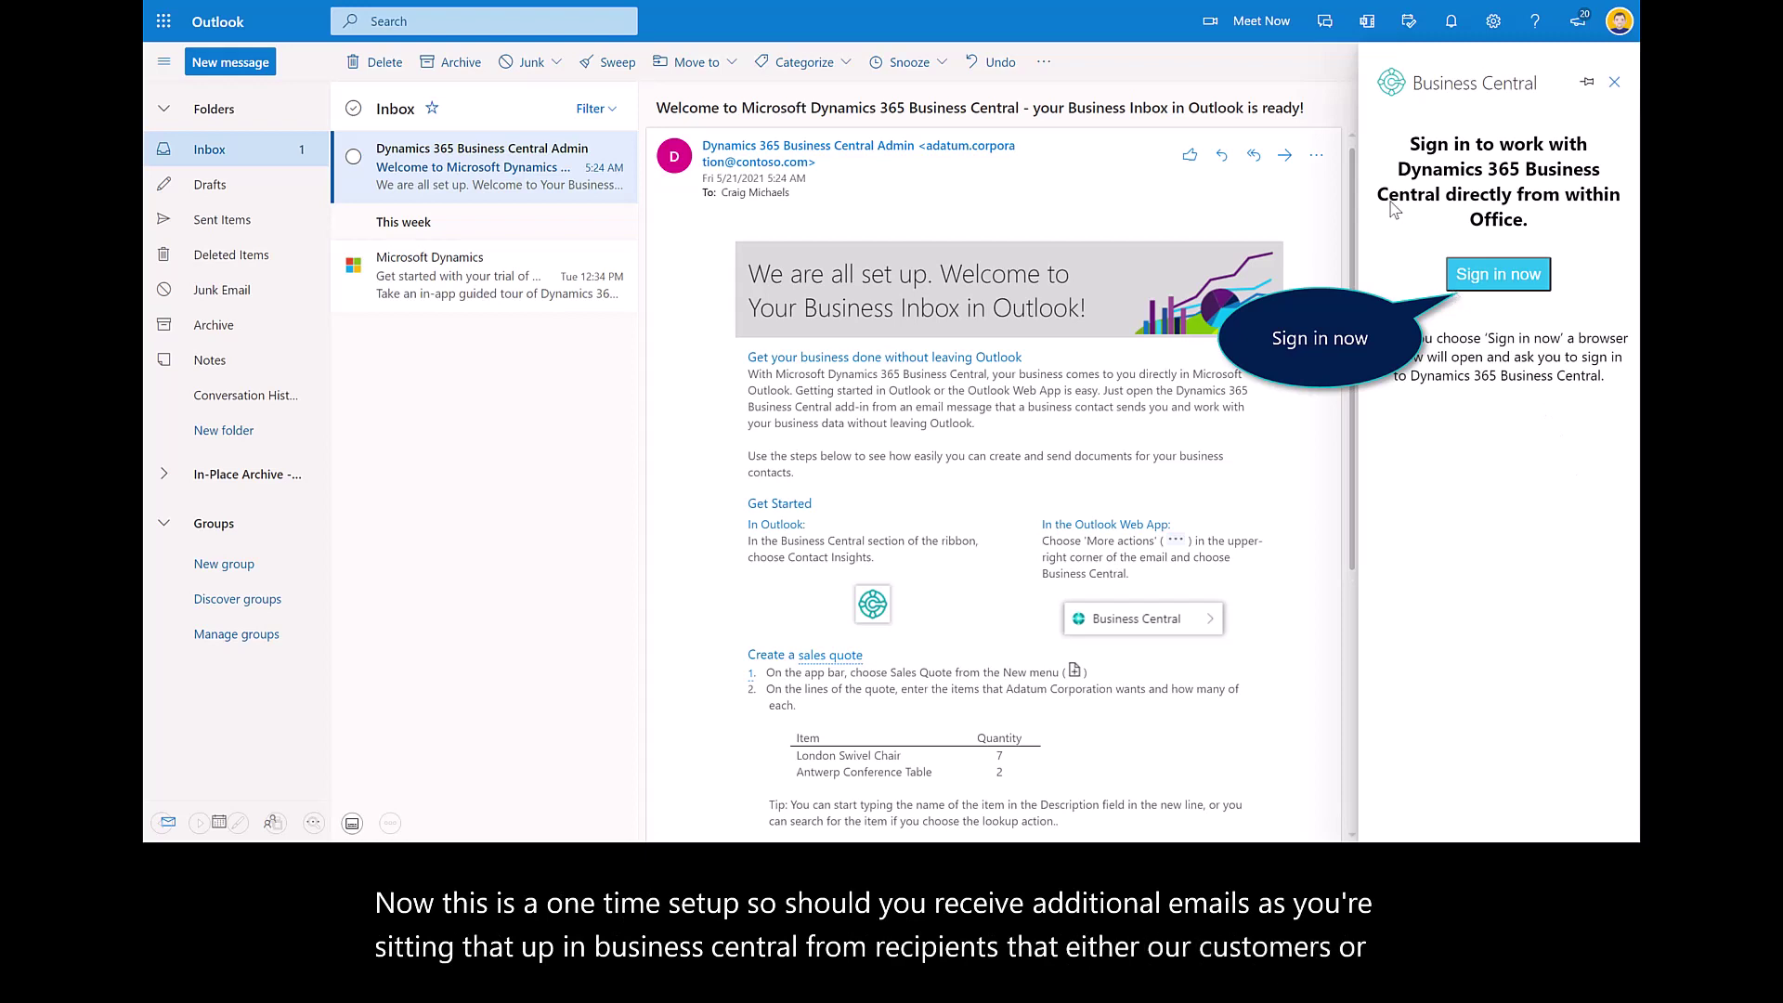
# Sign in to Business Central so the pane loads customer 10000 Adatum Corporation, then open its ⋮ menu.
pyautogui.click(1471, 278)
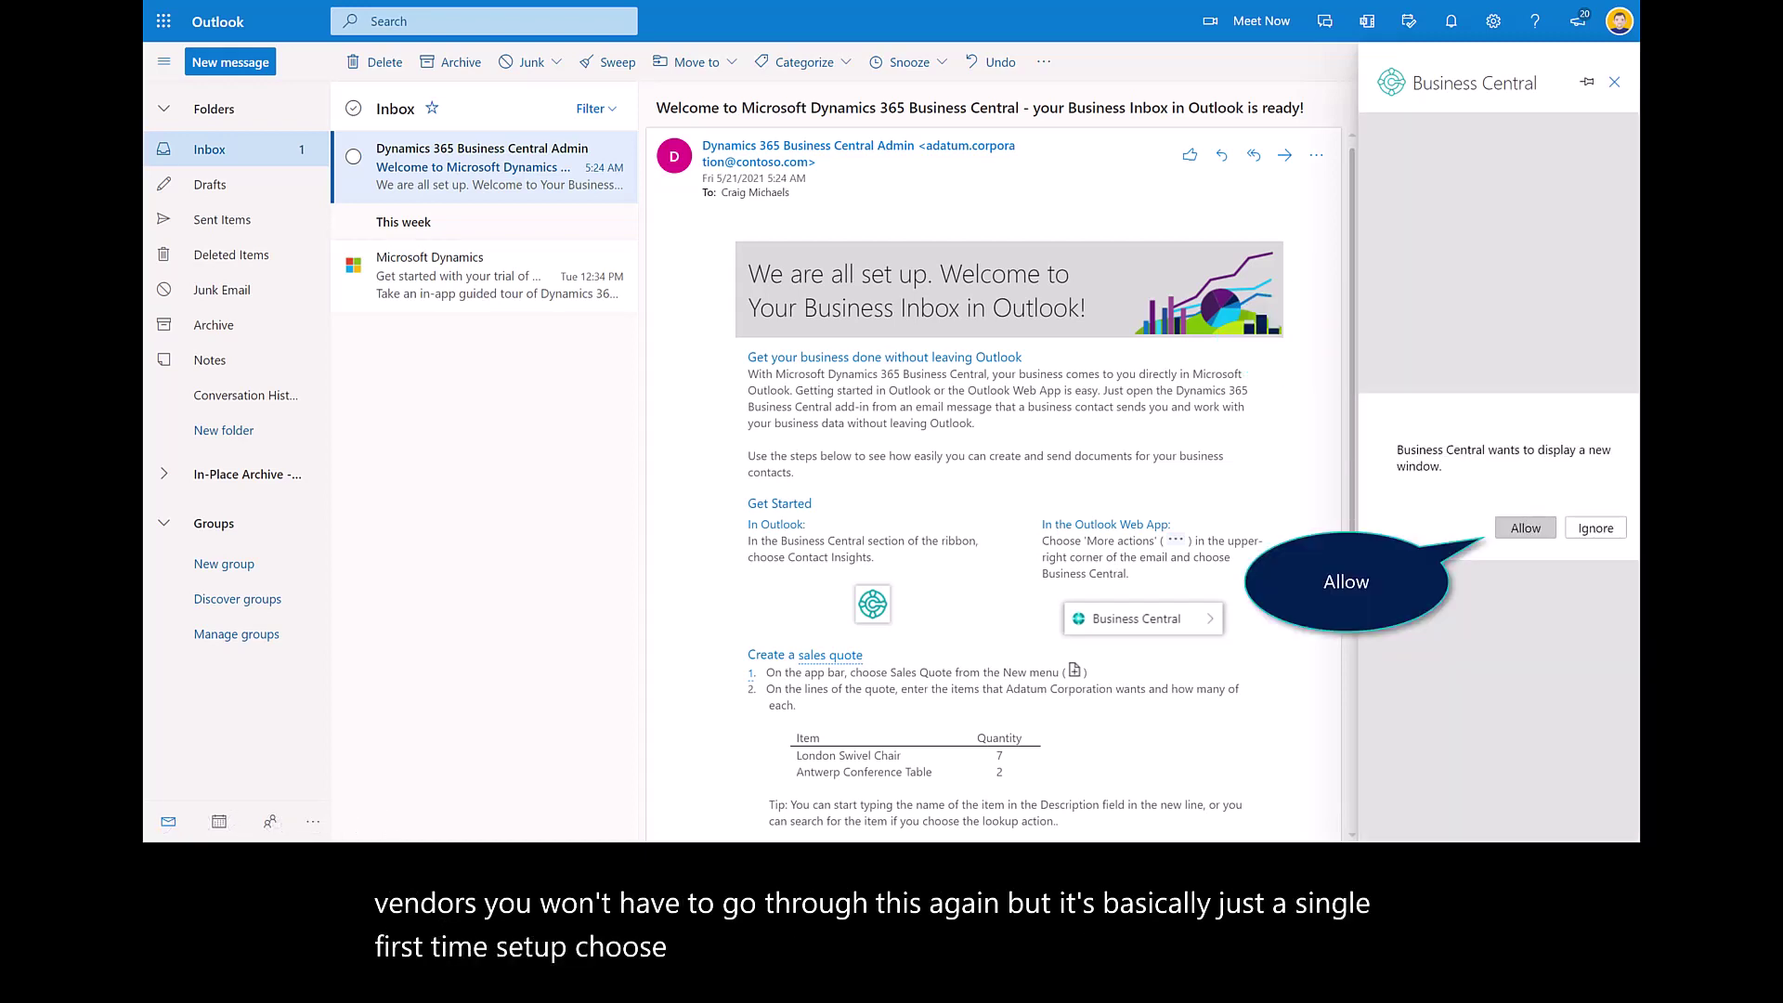
pyautogui.click(1512, 537)
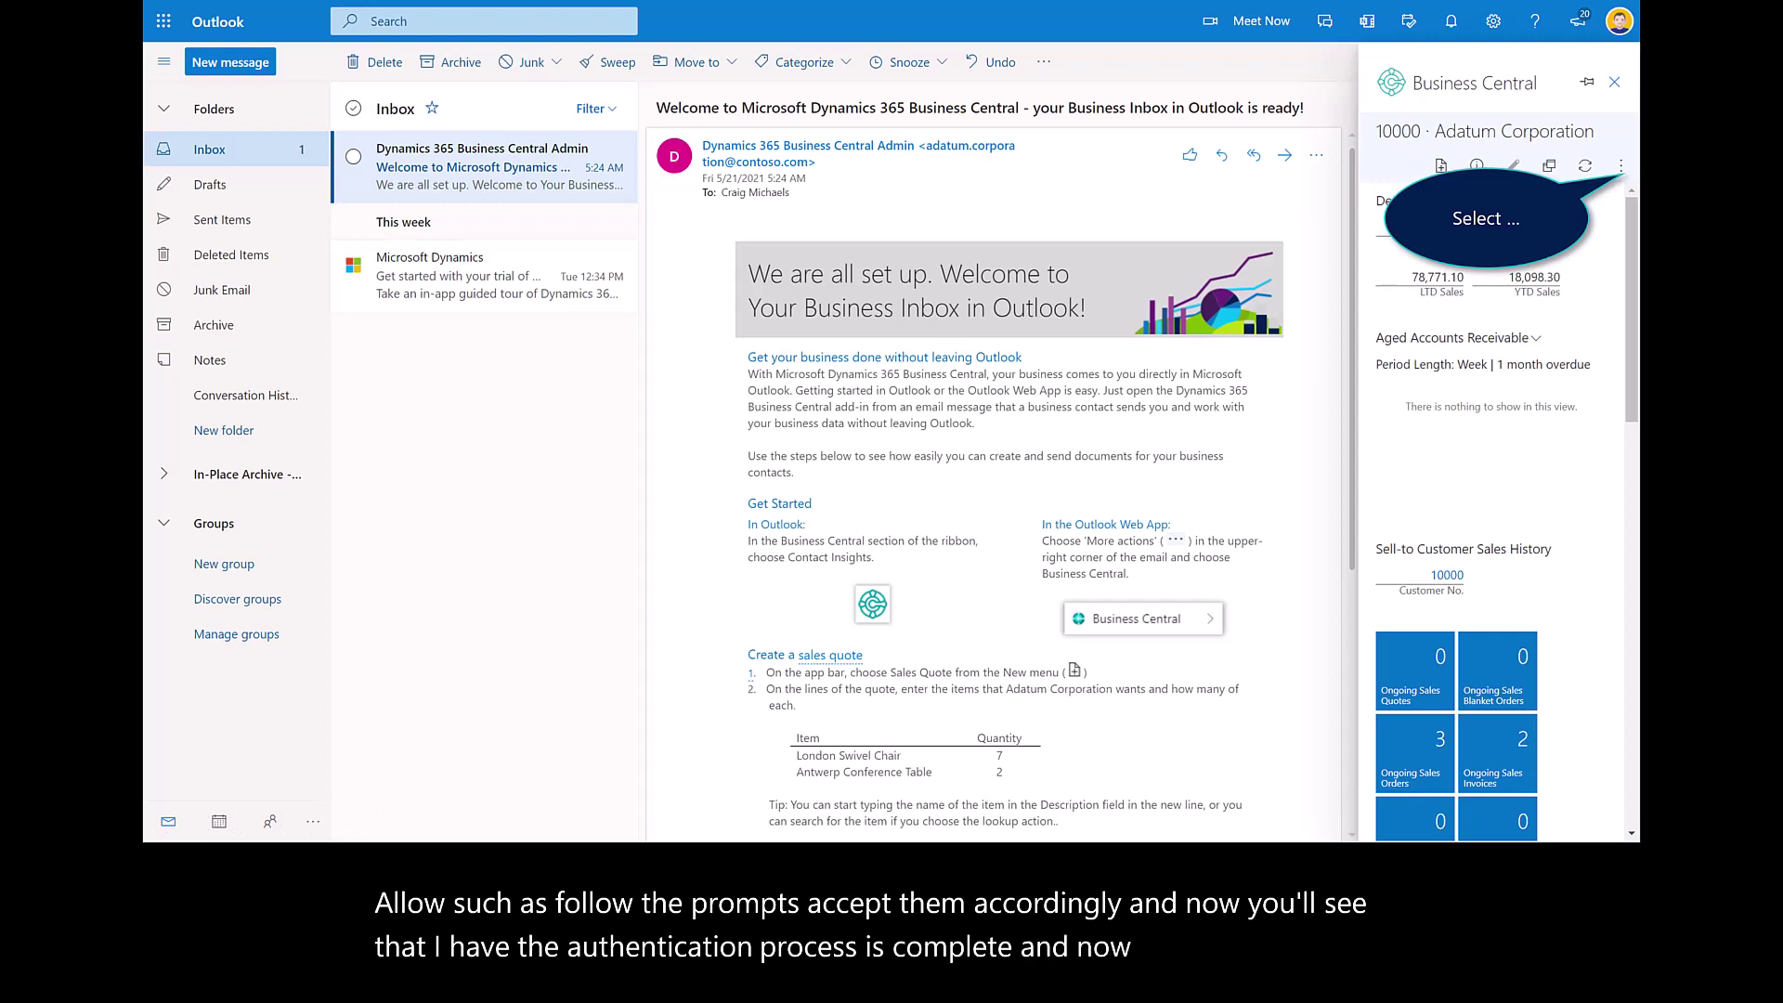
pyautogui.click(1621, 169)
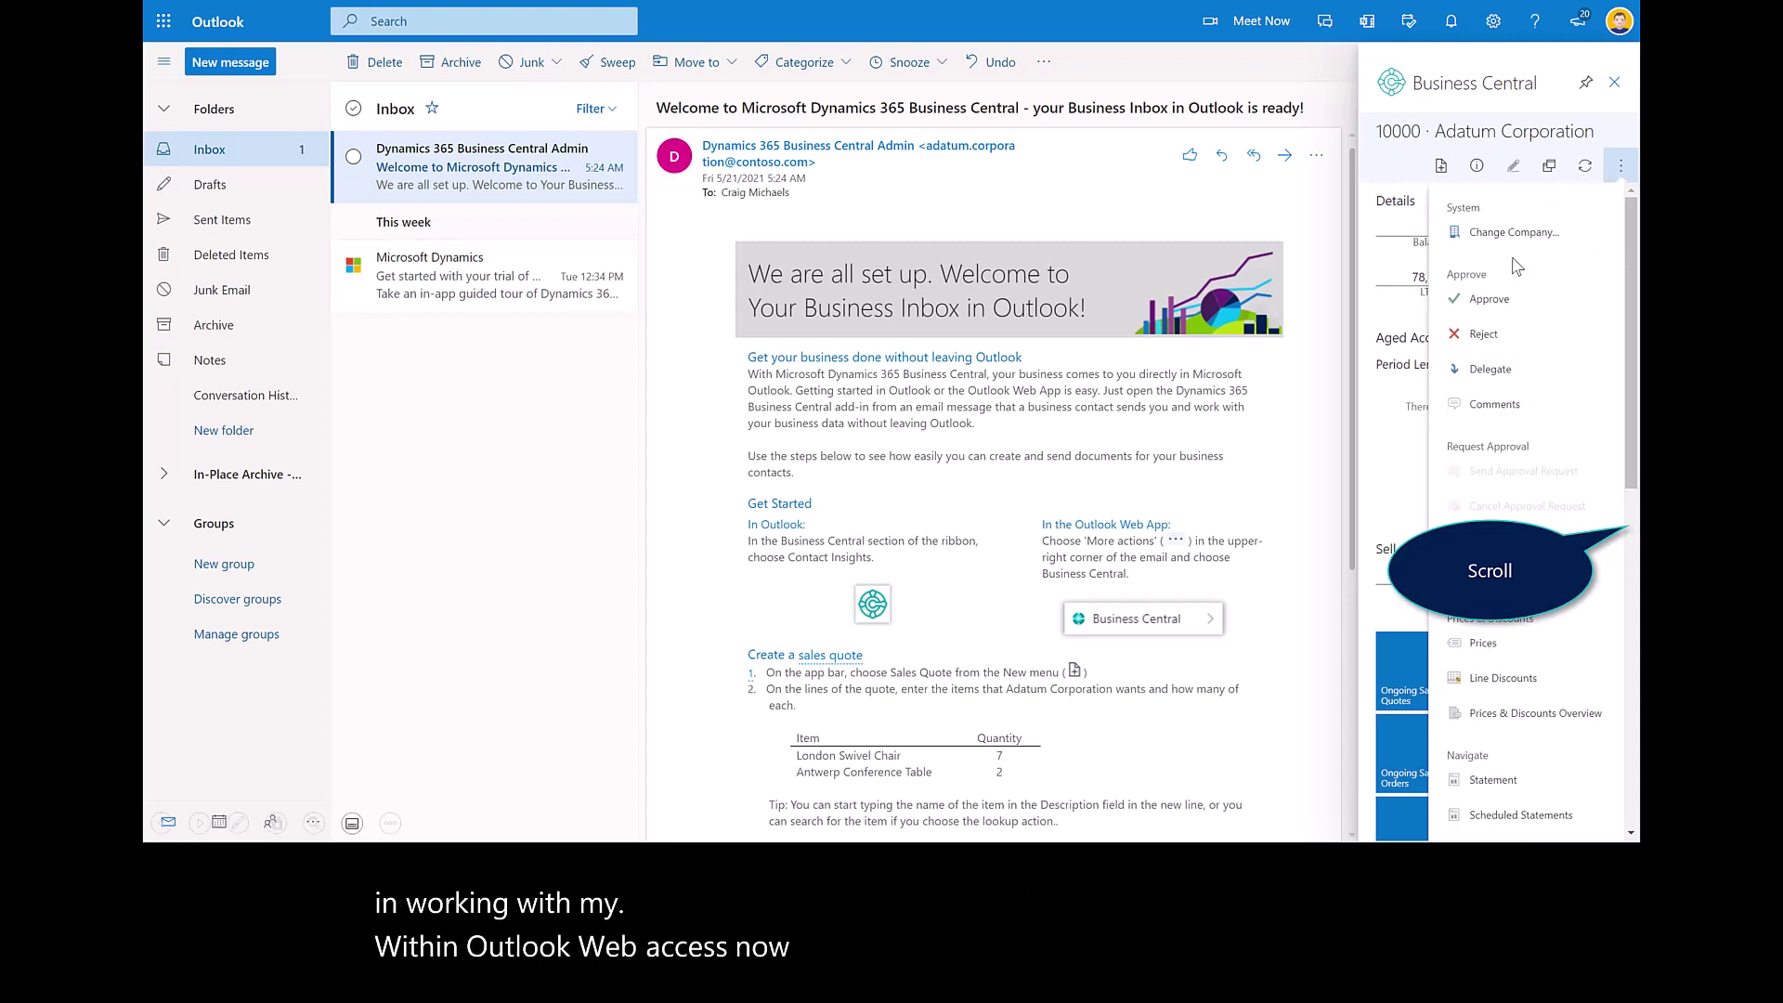
# Close and reopen the Business Central ⋮ actions list, reviewing it down to the bottom.
pyautogui.press('Escape')
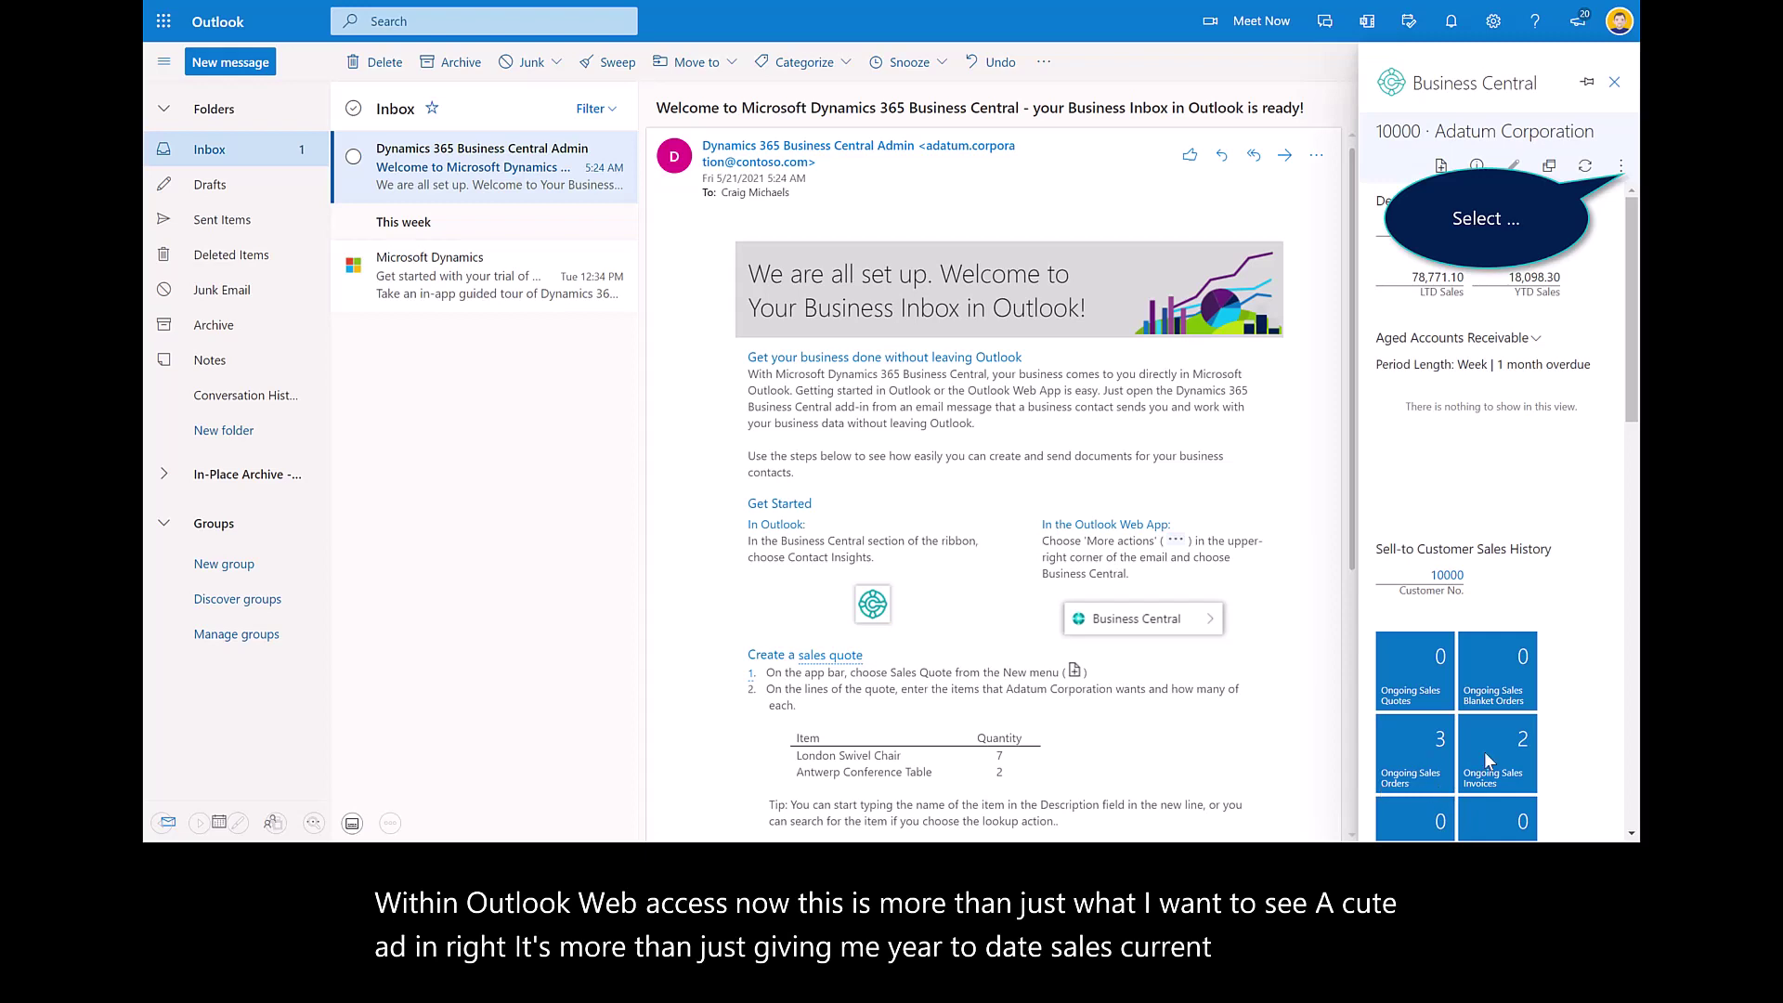
pyautogui.click(1619, 168)
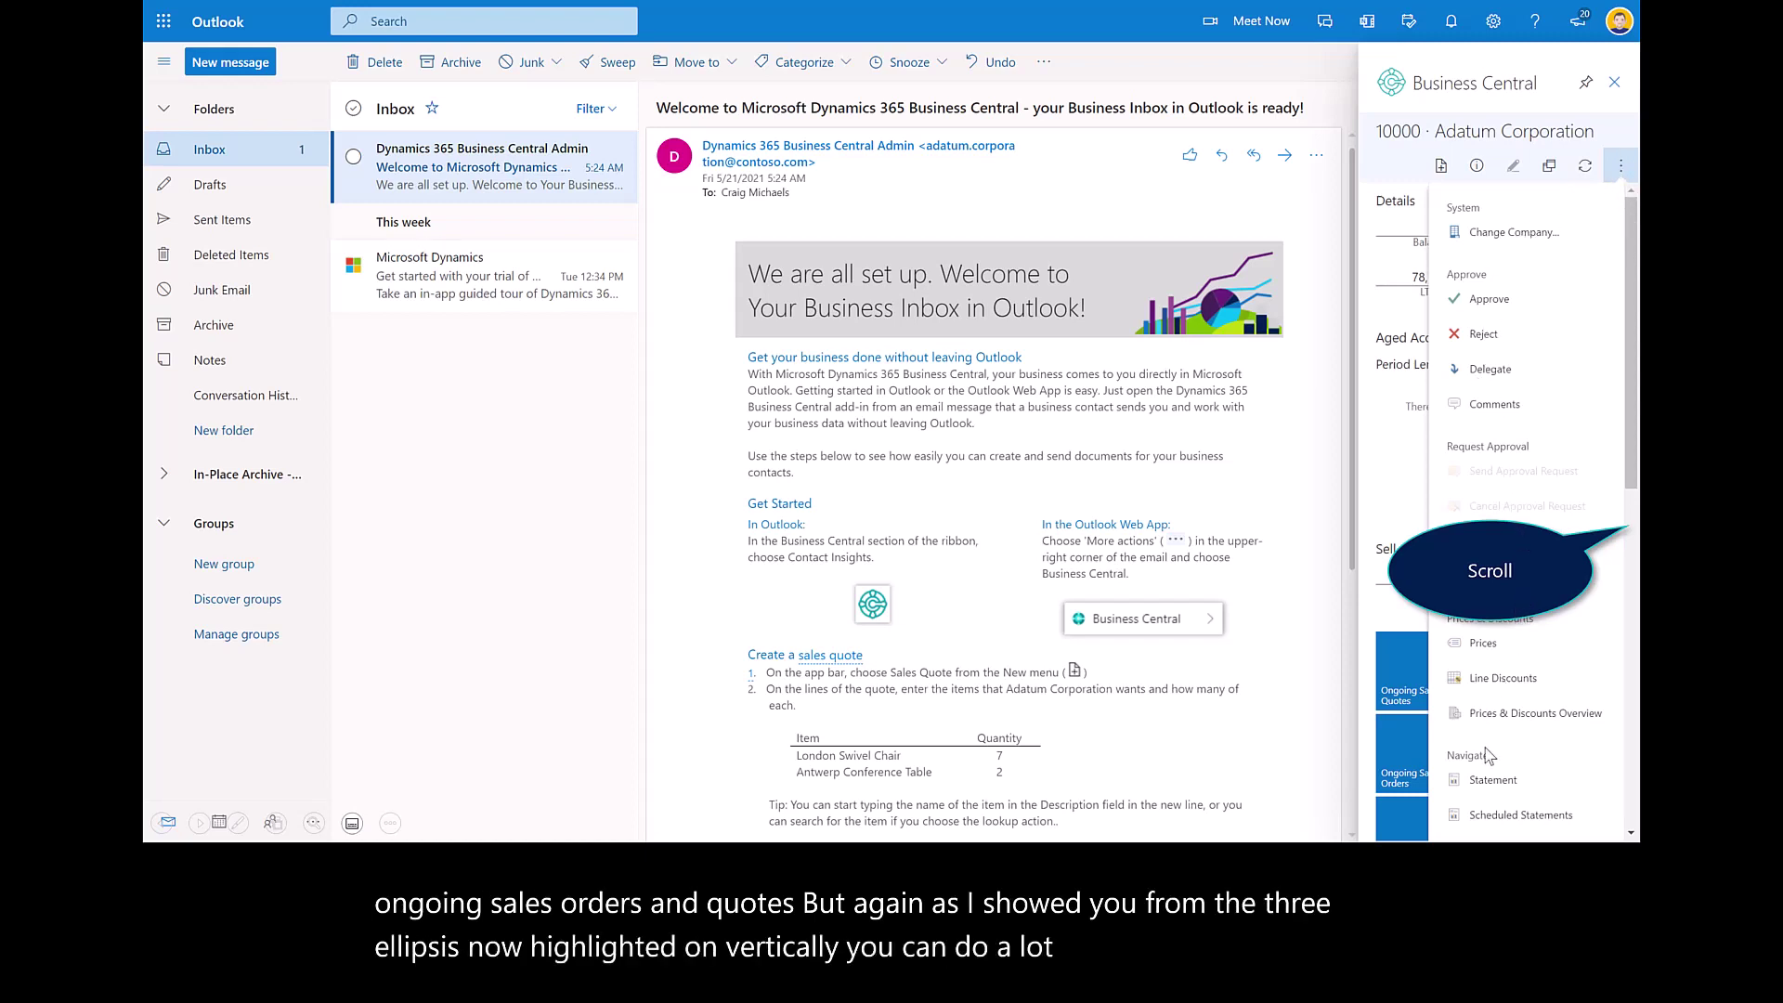
pyautogui.click(1632, 713)
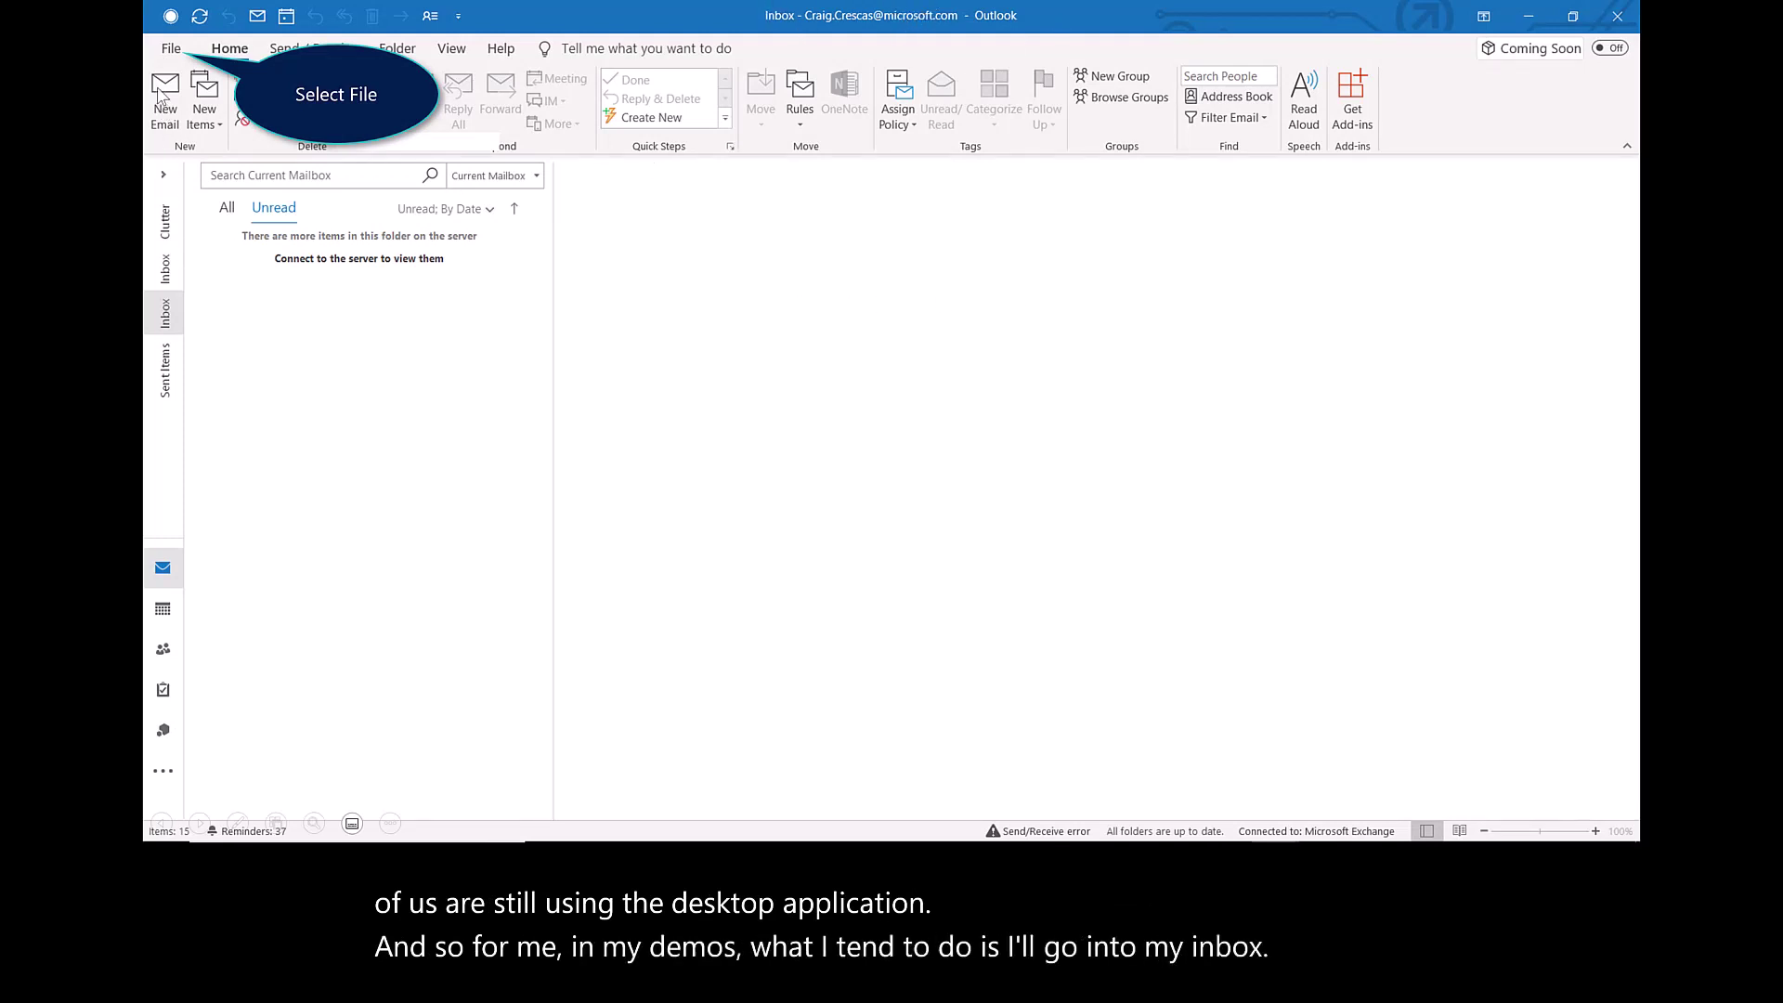
# Add a new account in Account Settings, pasting in the demo admin's e-mail address.
pyautogui.click(168, 50)
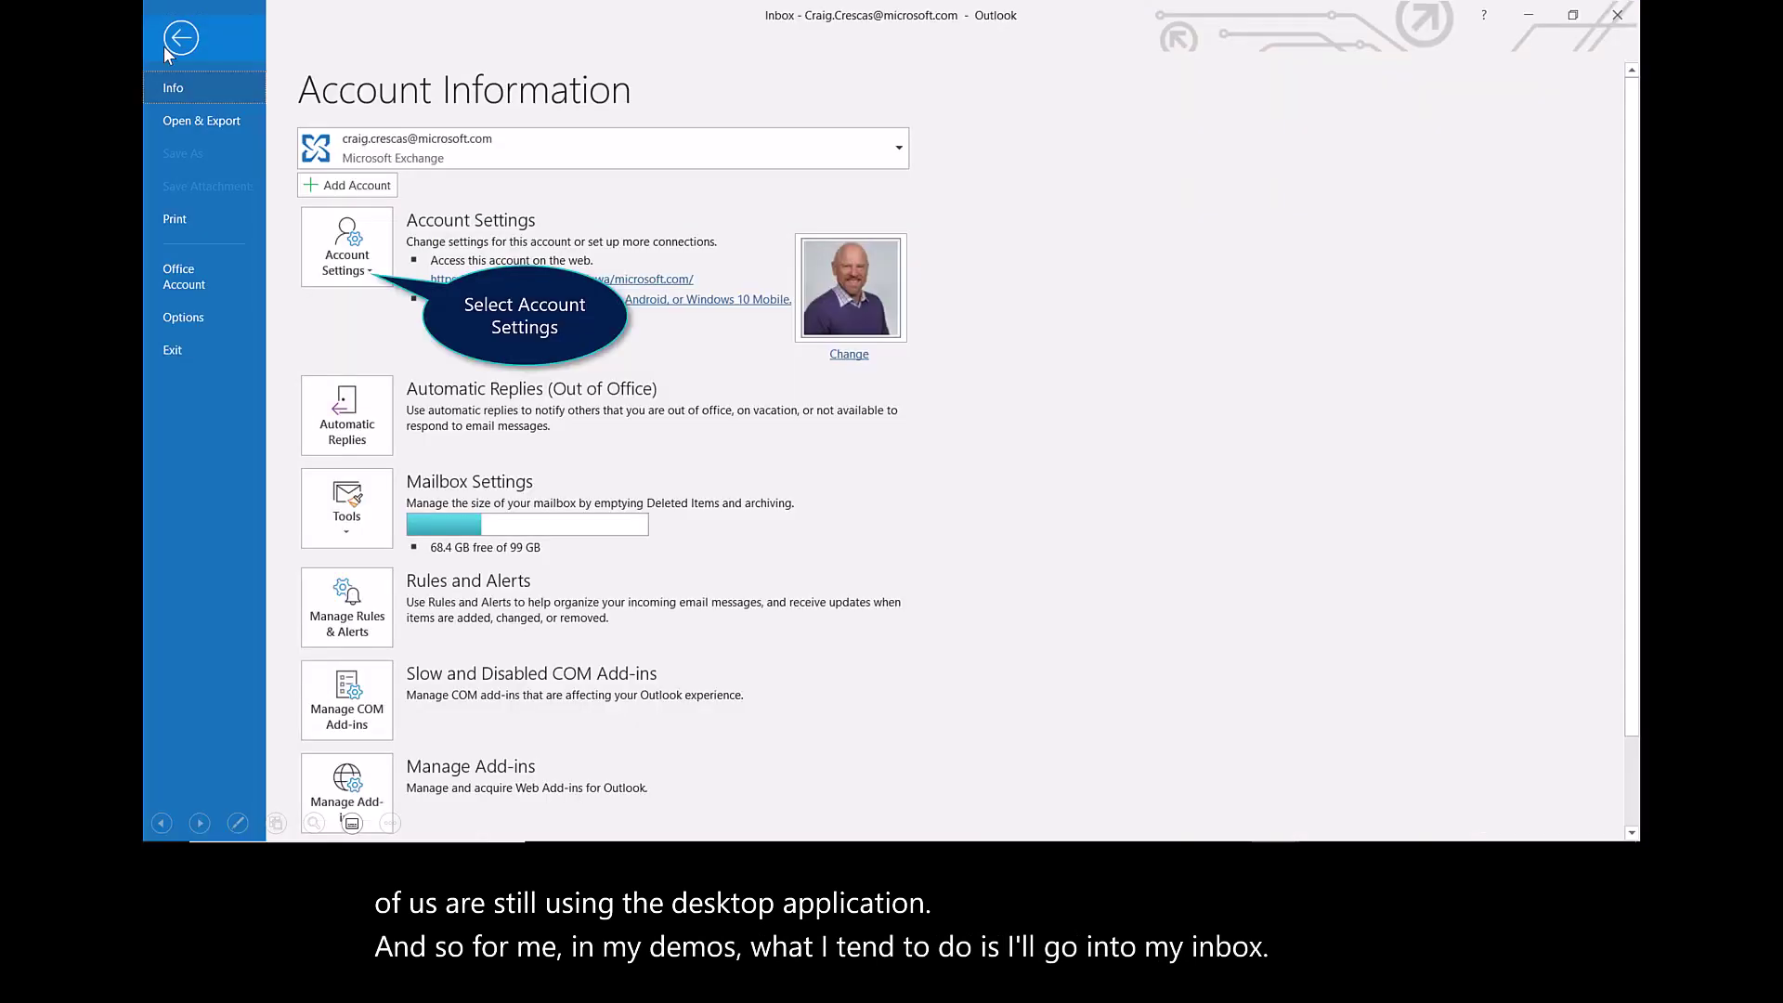
pyautogui.click(357, 253)
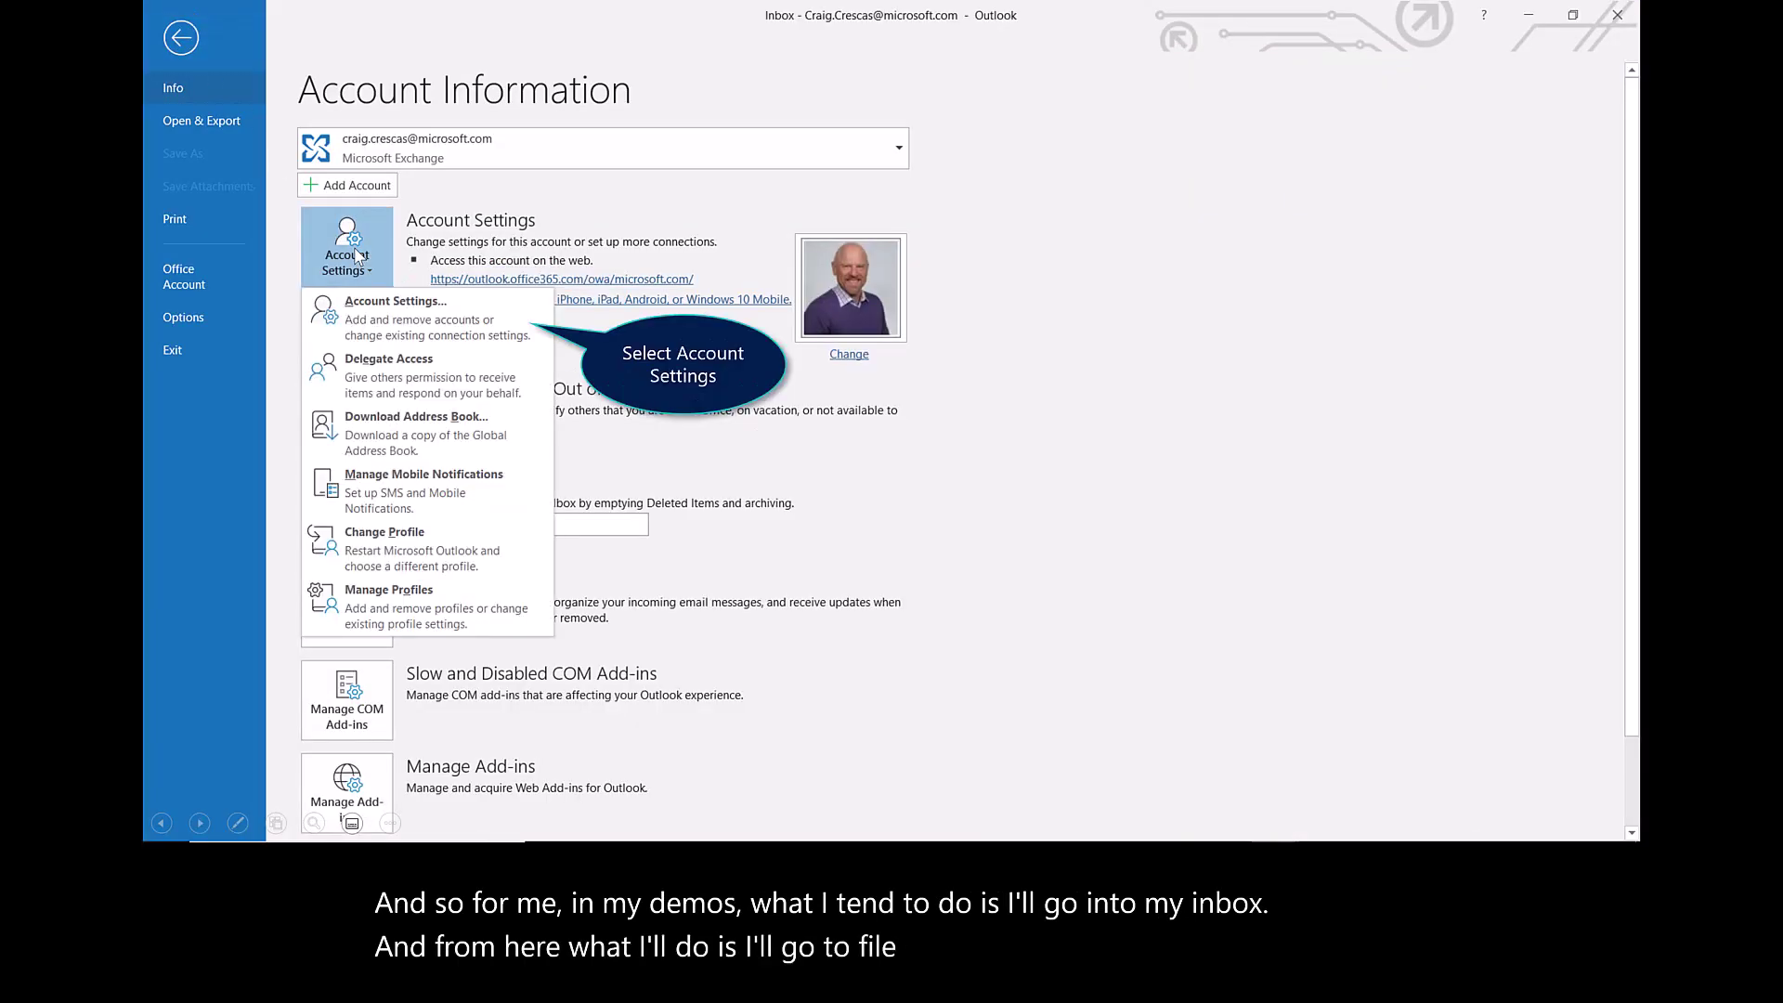
pyautogui.click(401, 331)
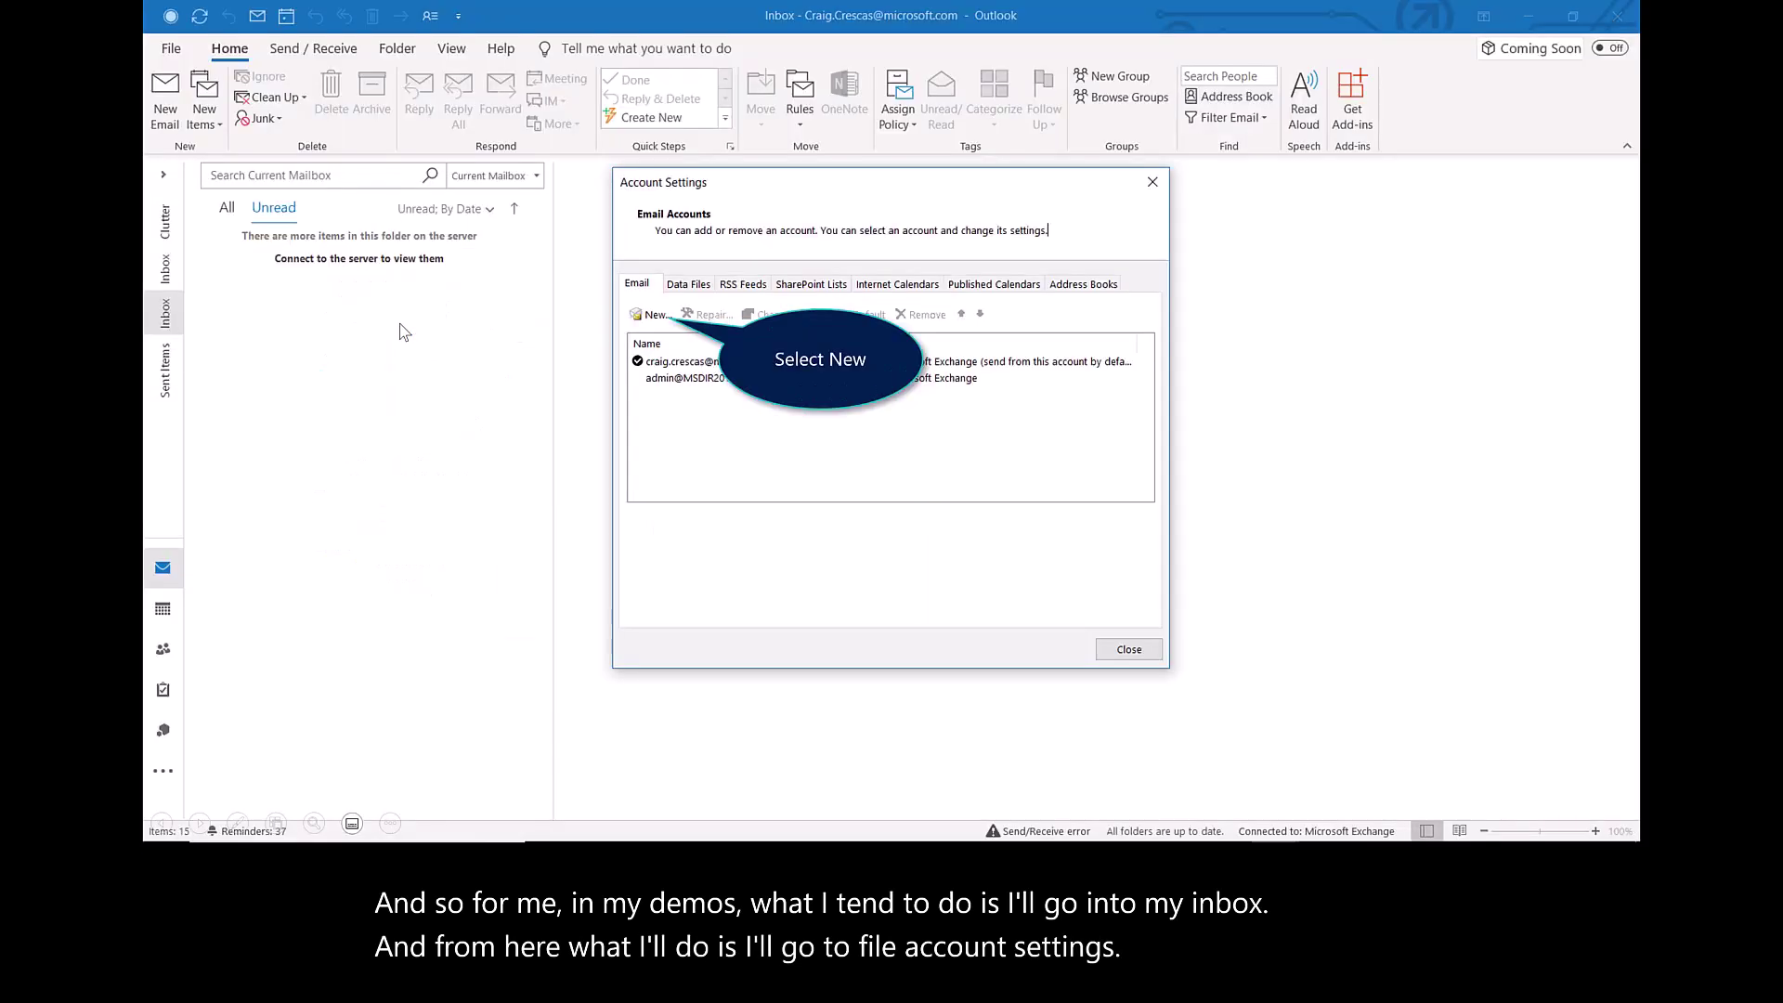
pyautogui.click(654, 315)
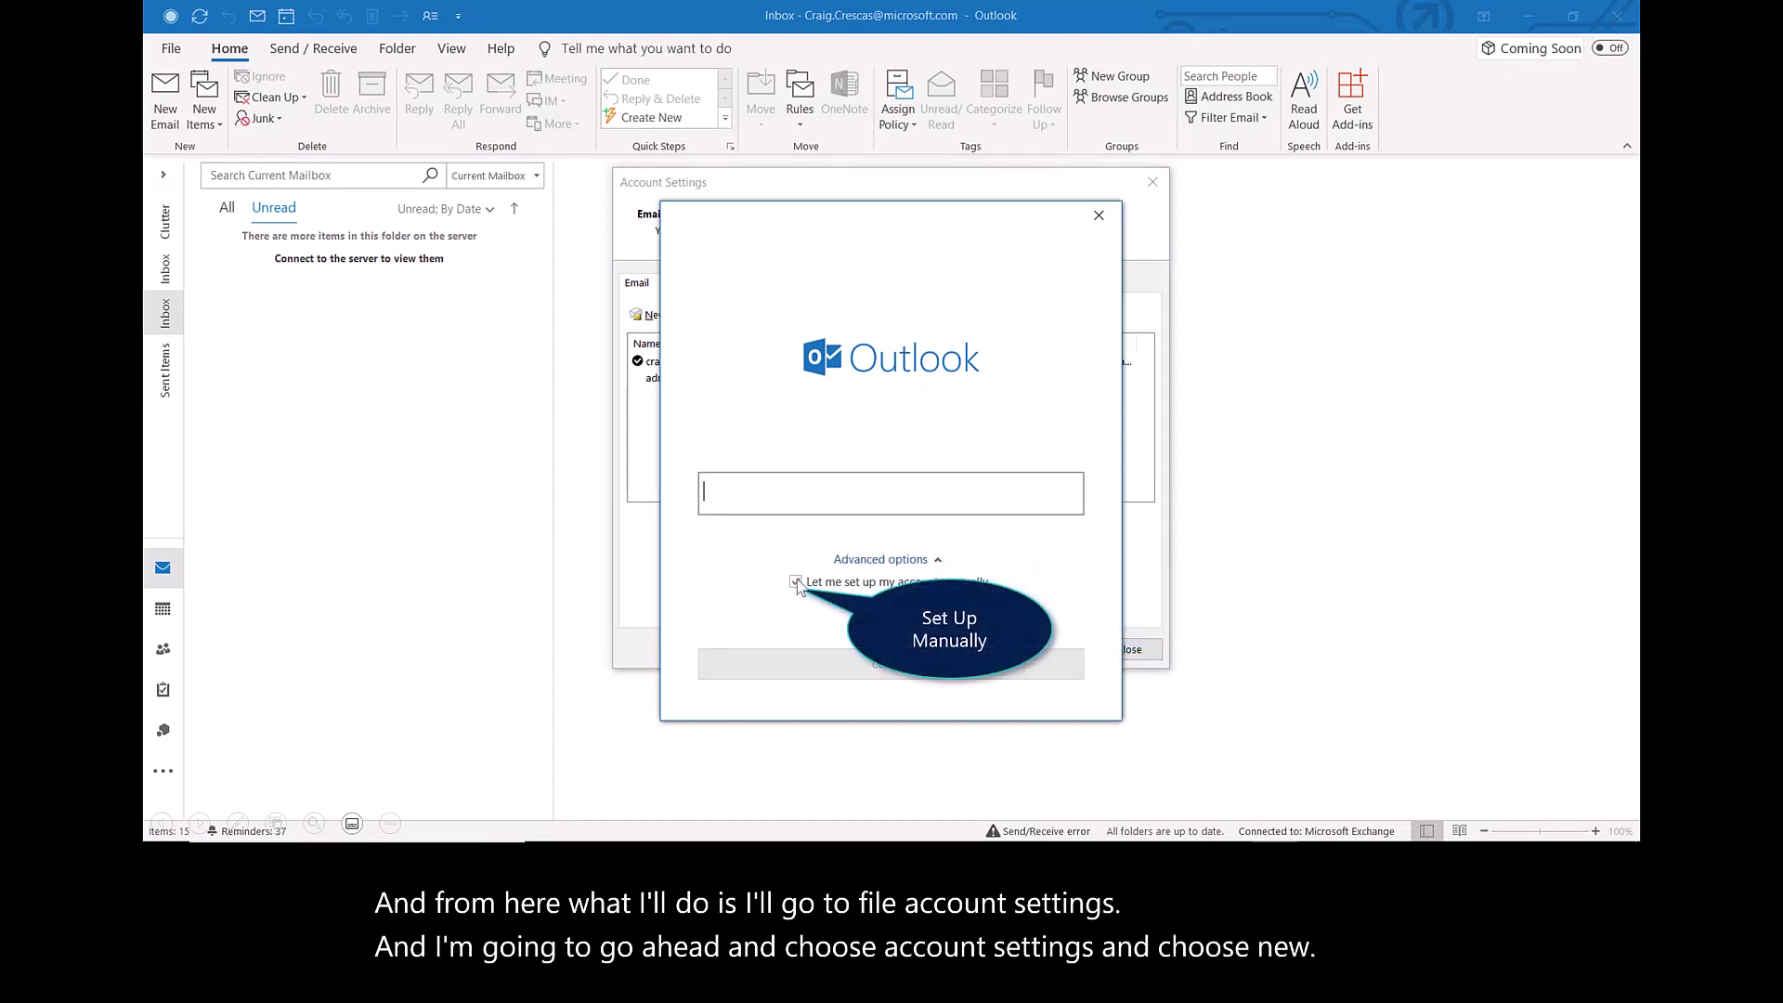
pyautogui.hotkey('ctrl', 'v')
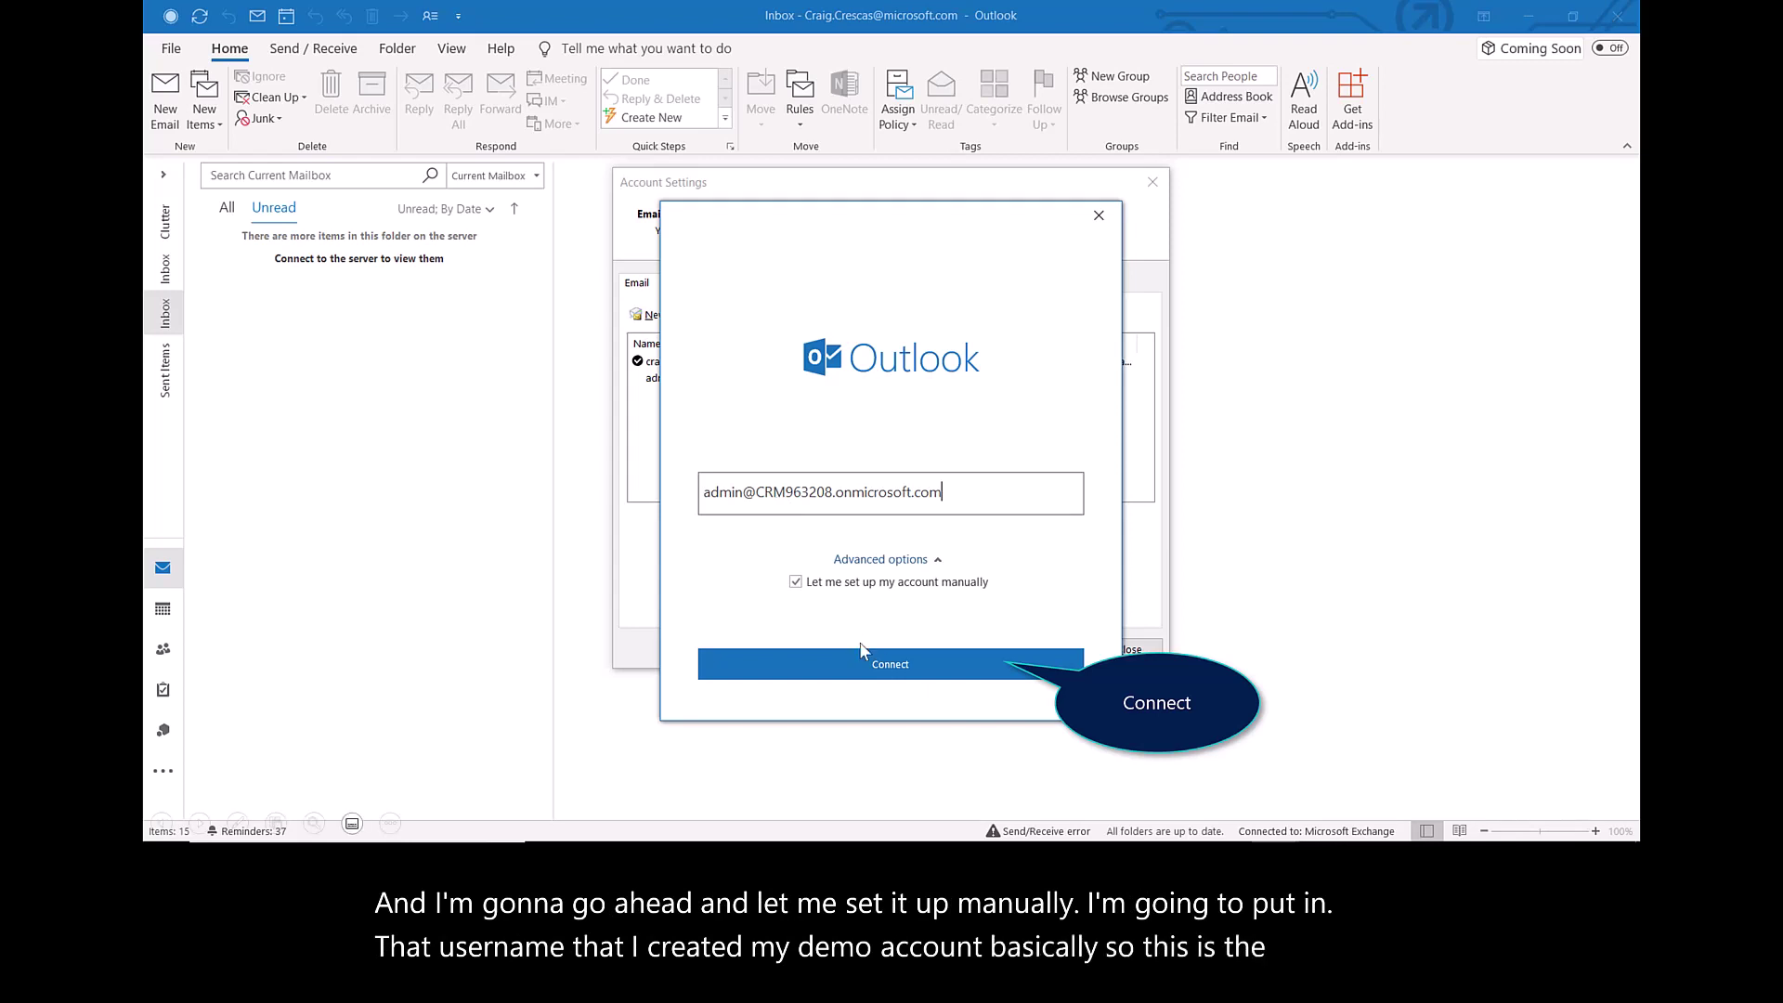
# Connect the demo admin mailbox as an Office 365 account, then close Account Settings.
pyautogui.click(922, 661)
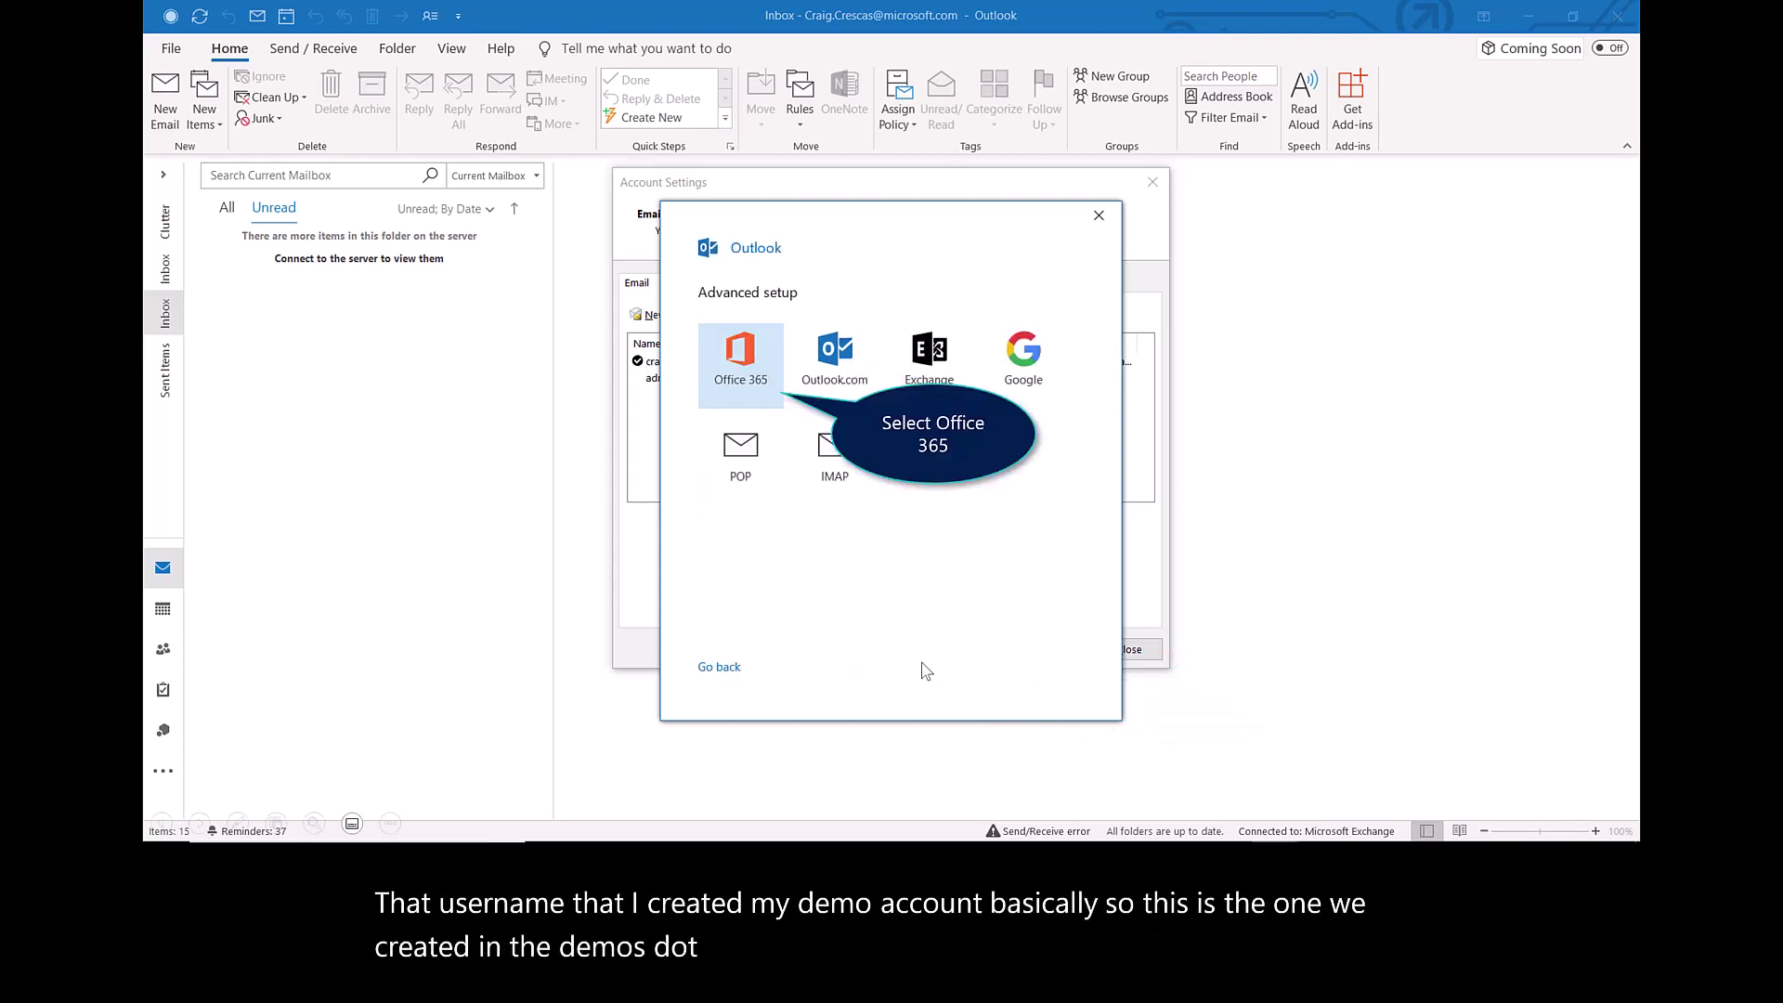
pyautogui.click(730, 346)
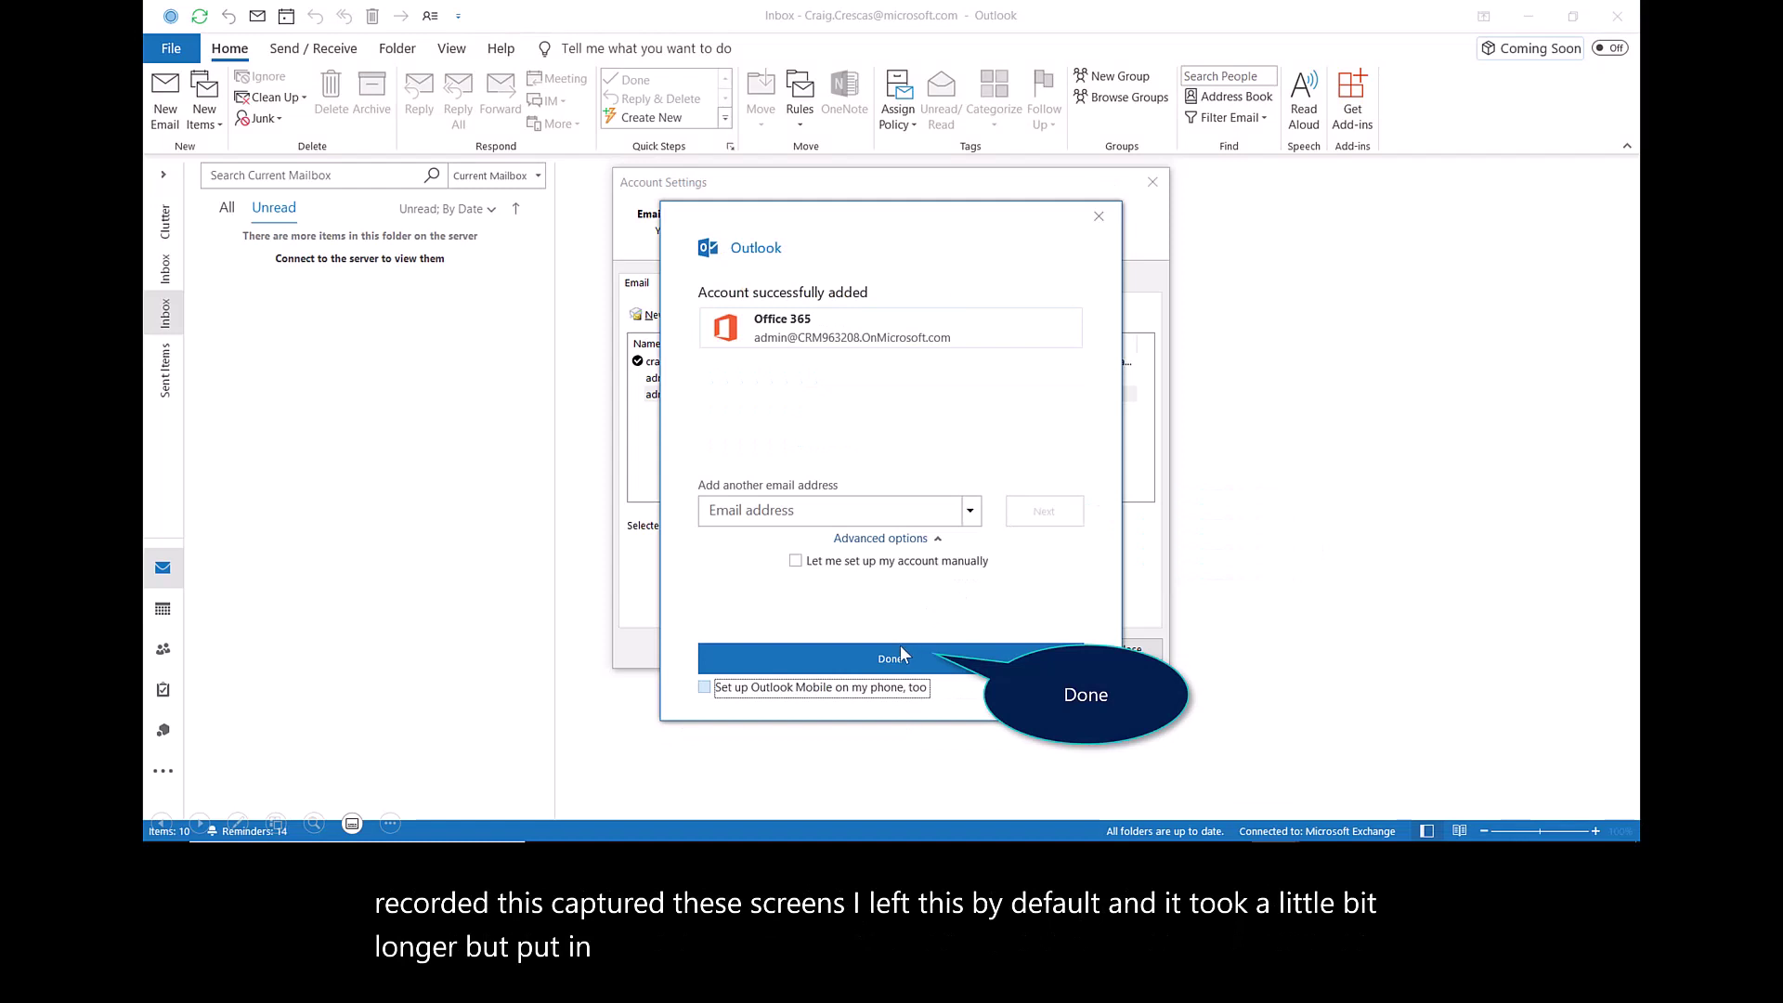
pyautogui.click(898, 658)
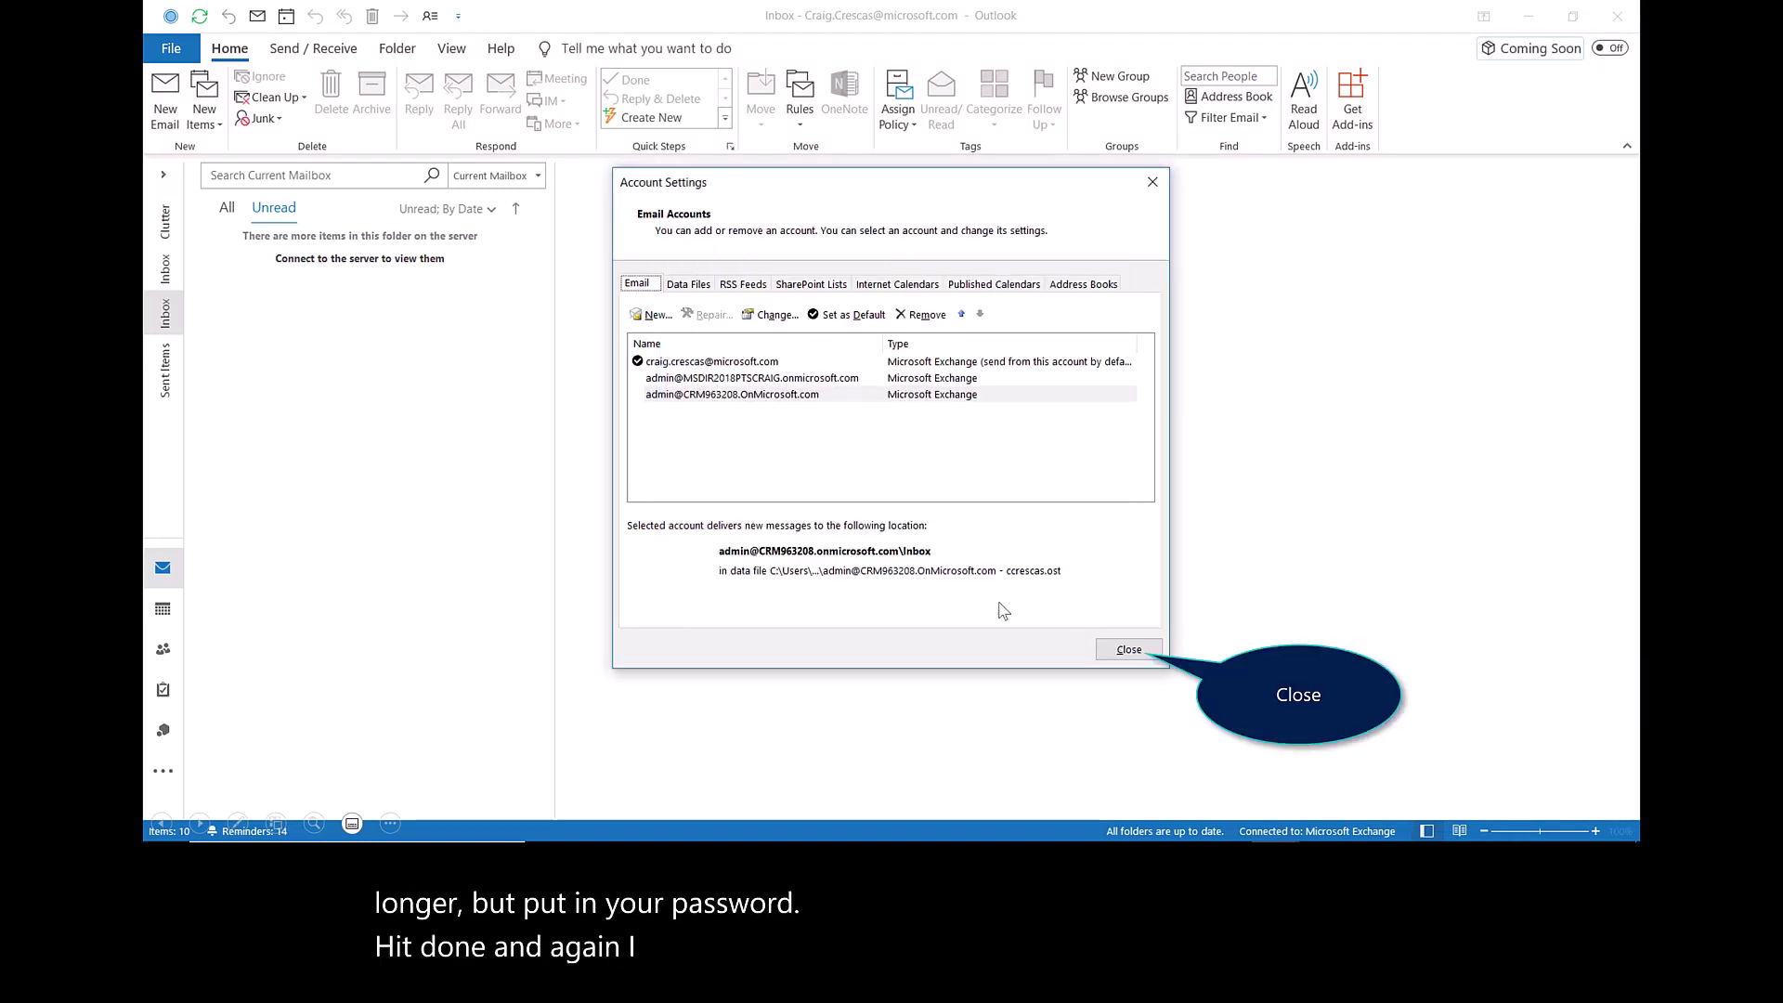
pyautogui.click(1128, 650)
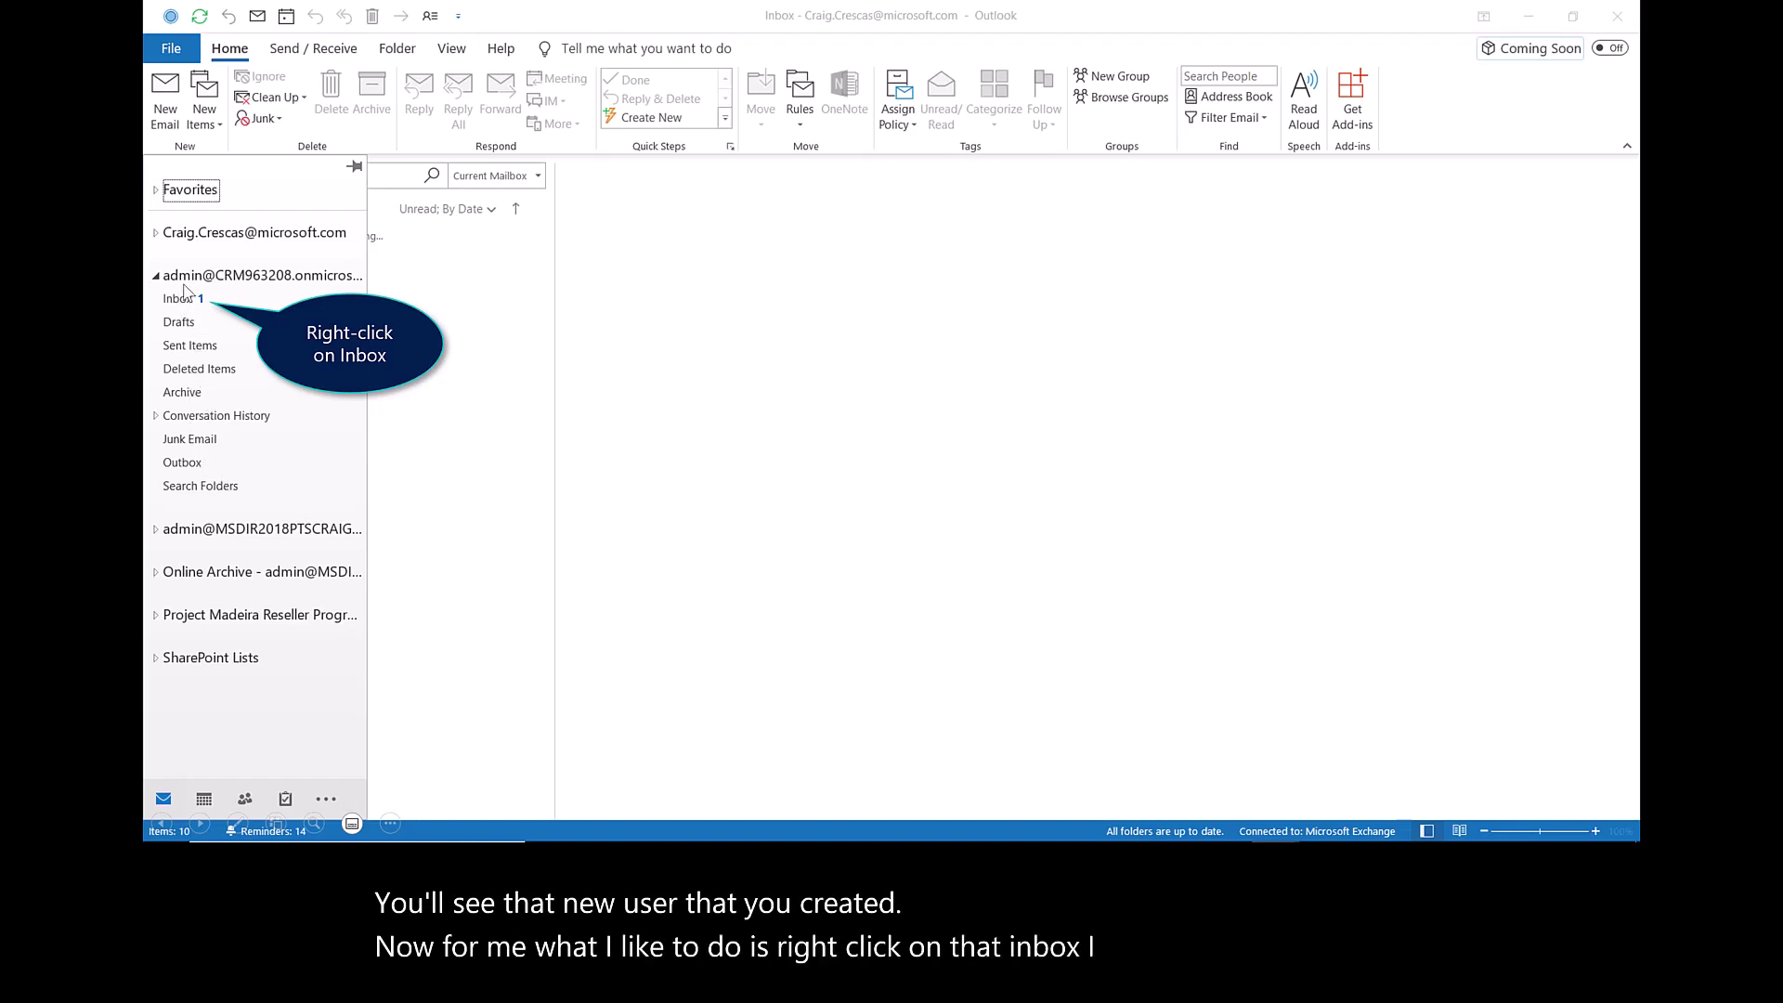
# Bring up the options for the new account's Inbox to add it to Favorites.
pyautogui.rightClick(188, 300)
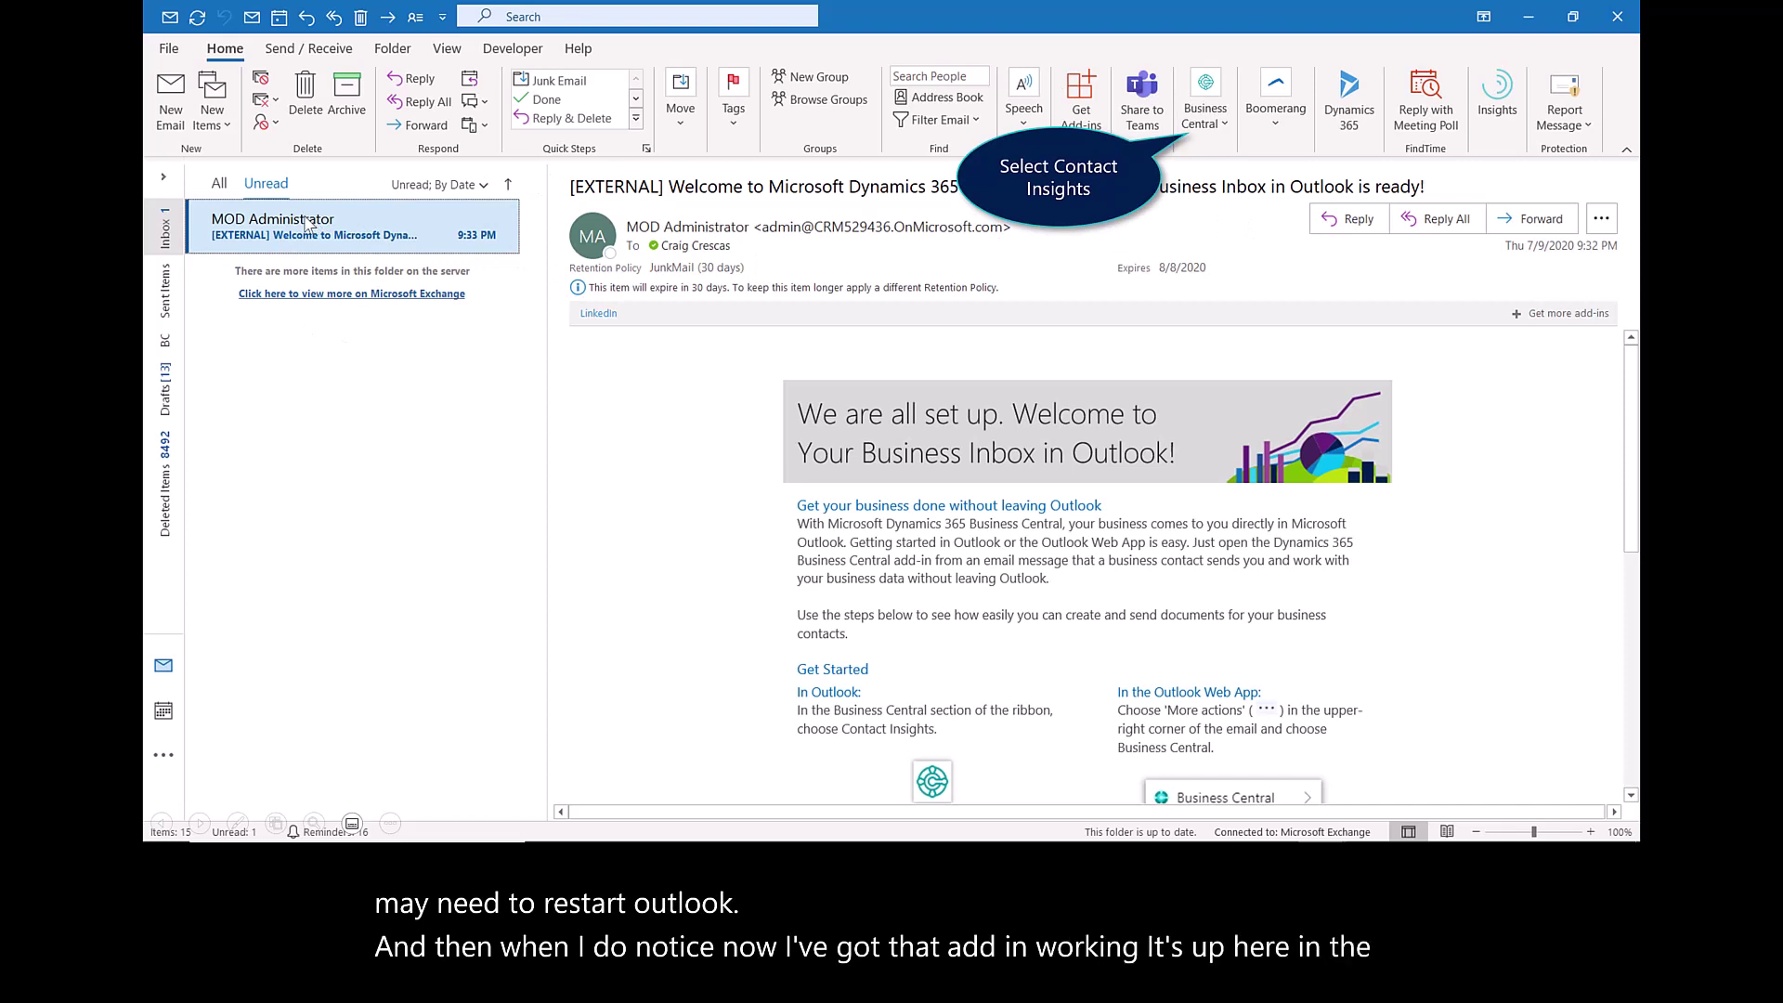
# Choose Business Central Contact Insights on the Home ribbon for the welcome email.
pyautogui.click(1220, 105)
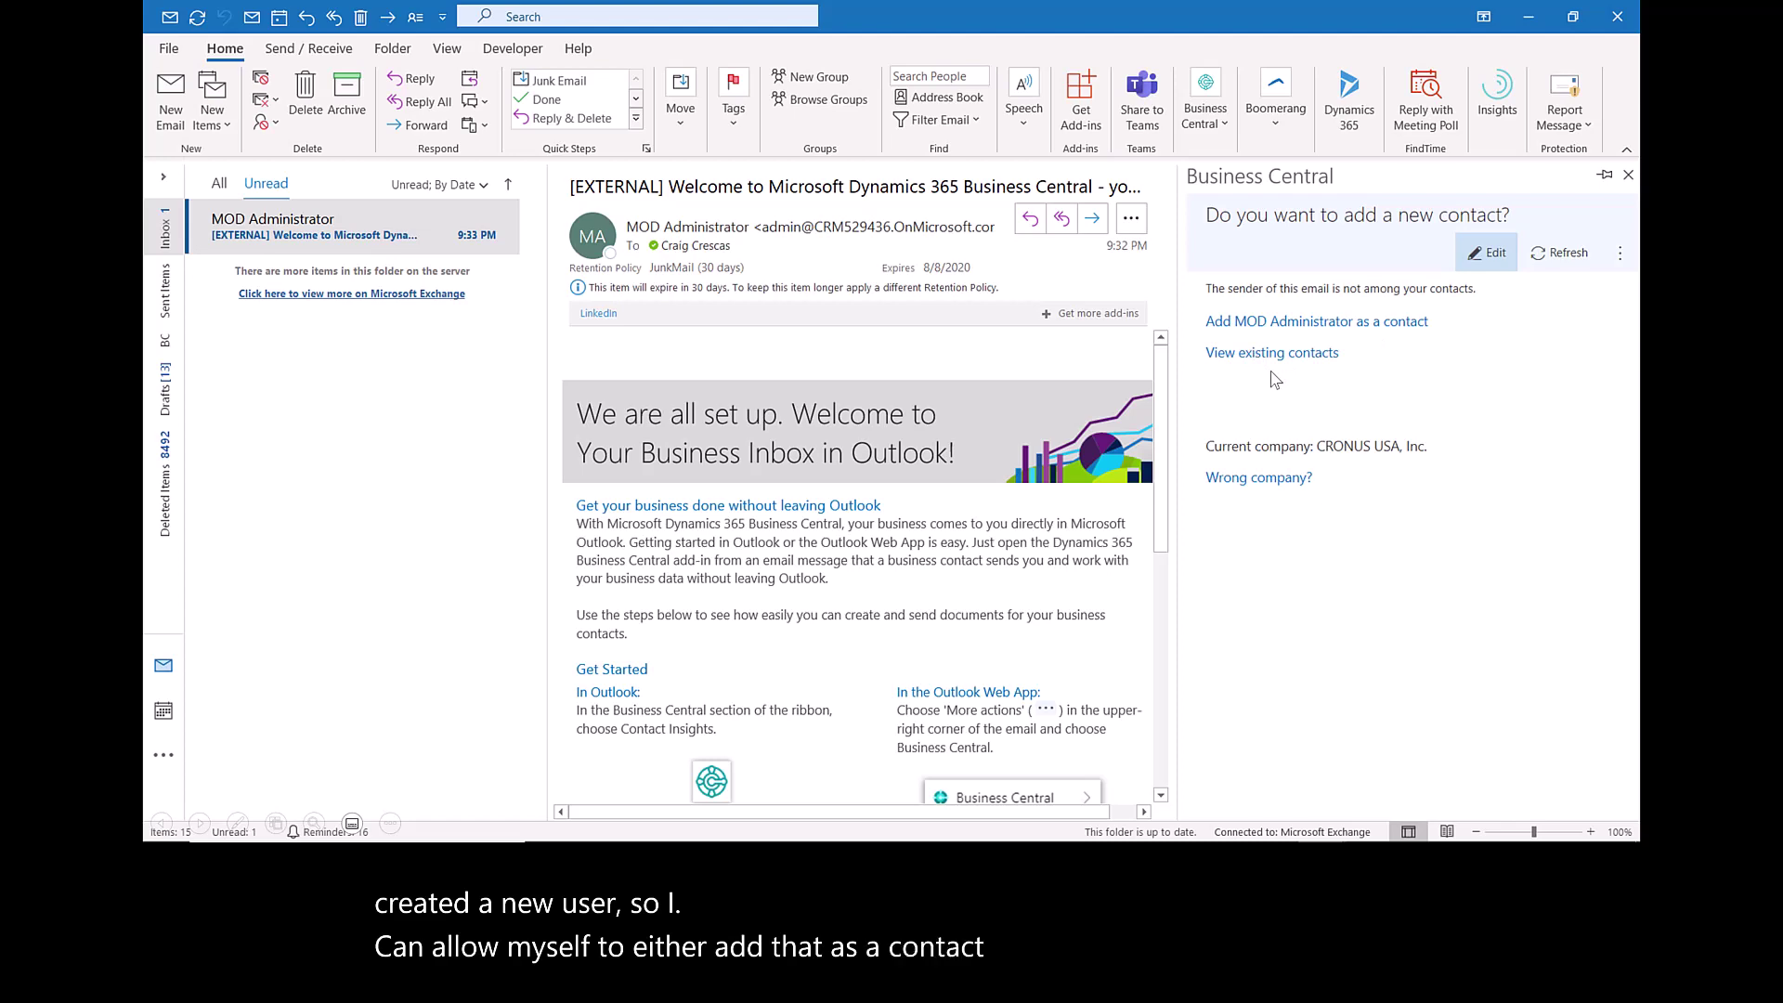
# Advance the PowerPoint slideshow to the next slide.
pyautogui.press('Right')
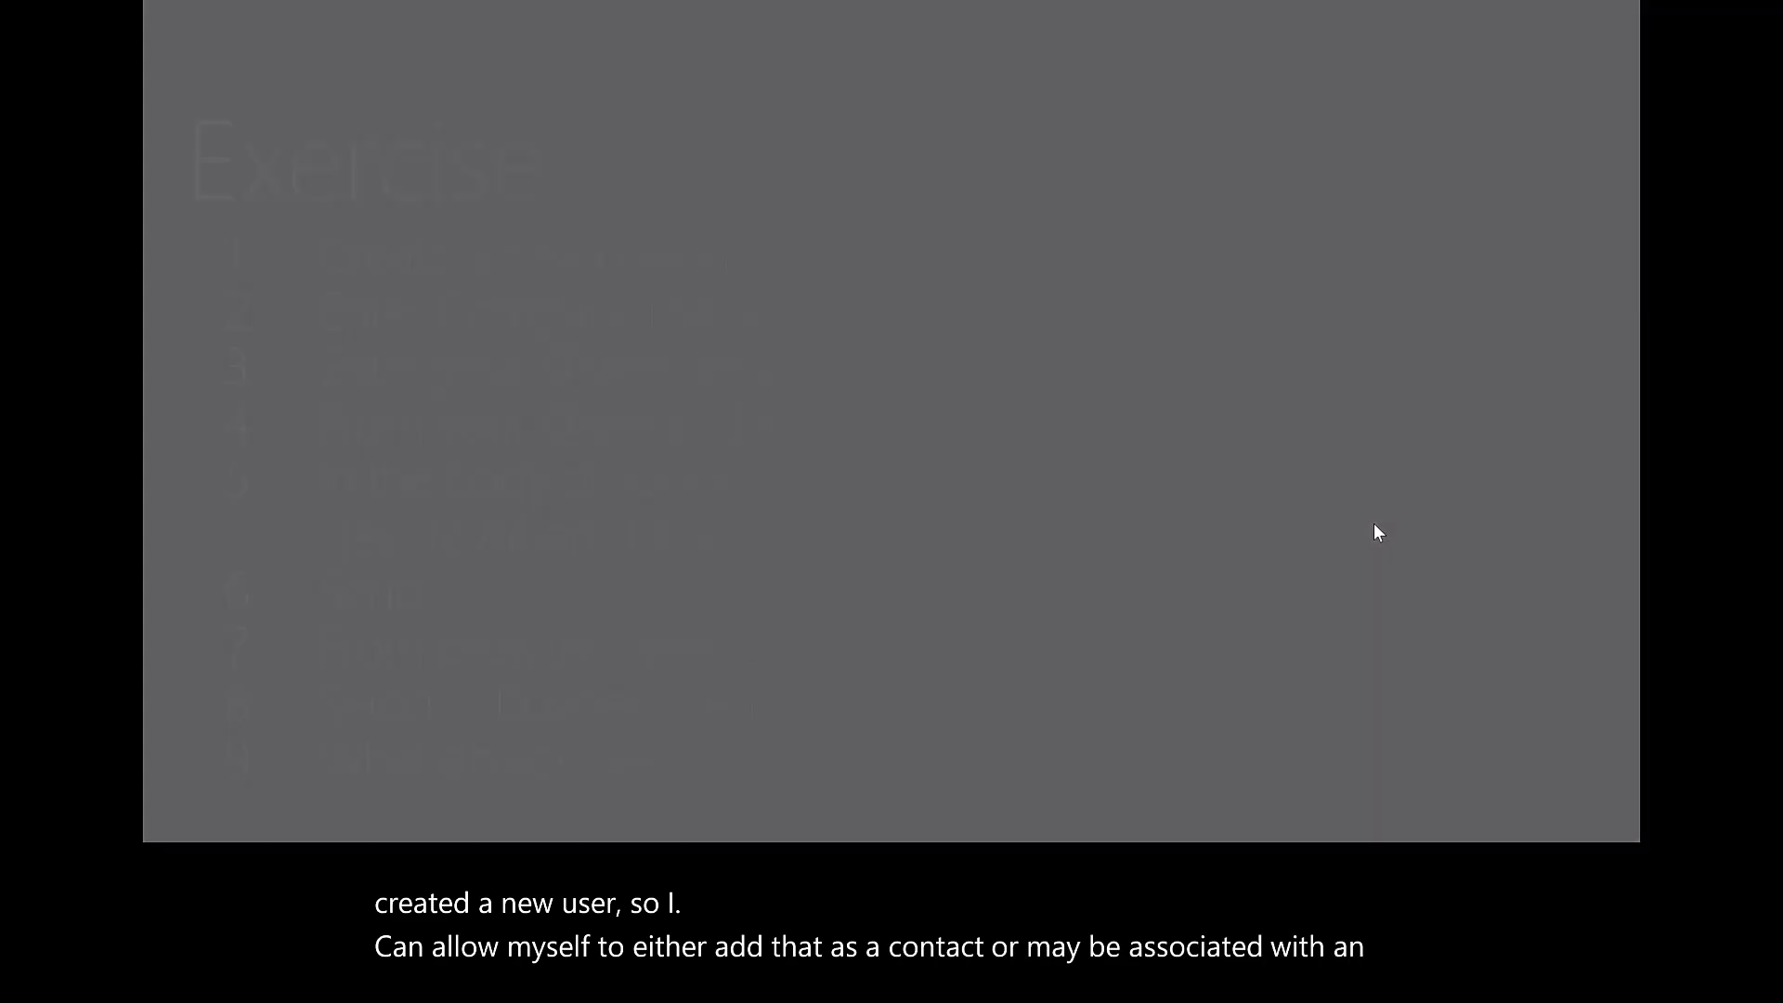